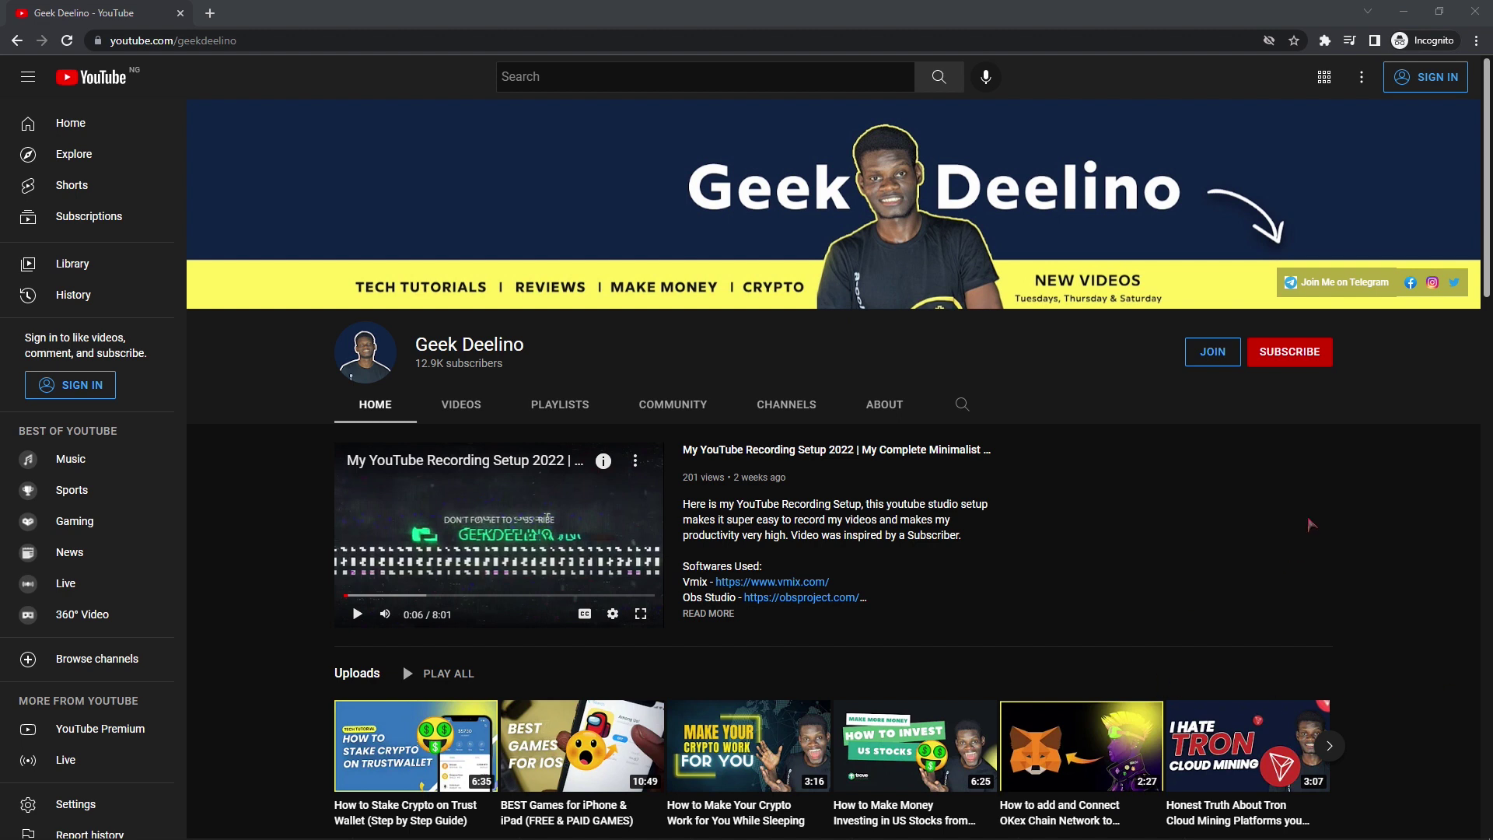
Read the WA - Download Group Phone Numbers store page overview and description
scroll(1313, 525, "down", 5)
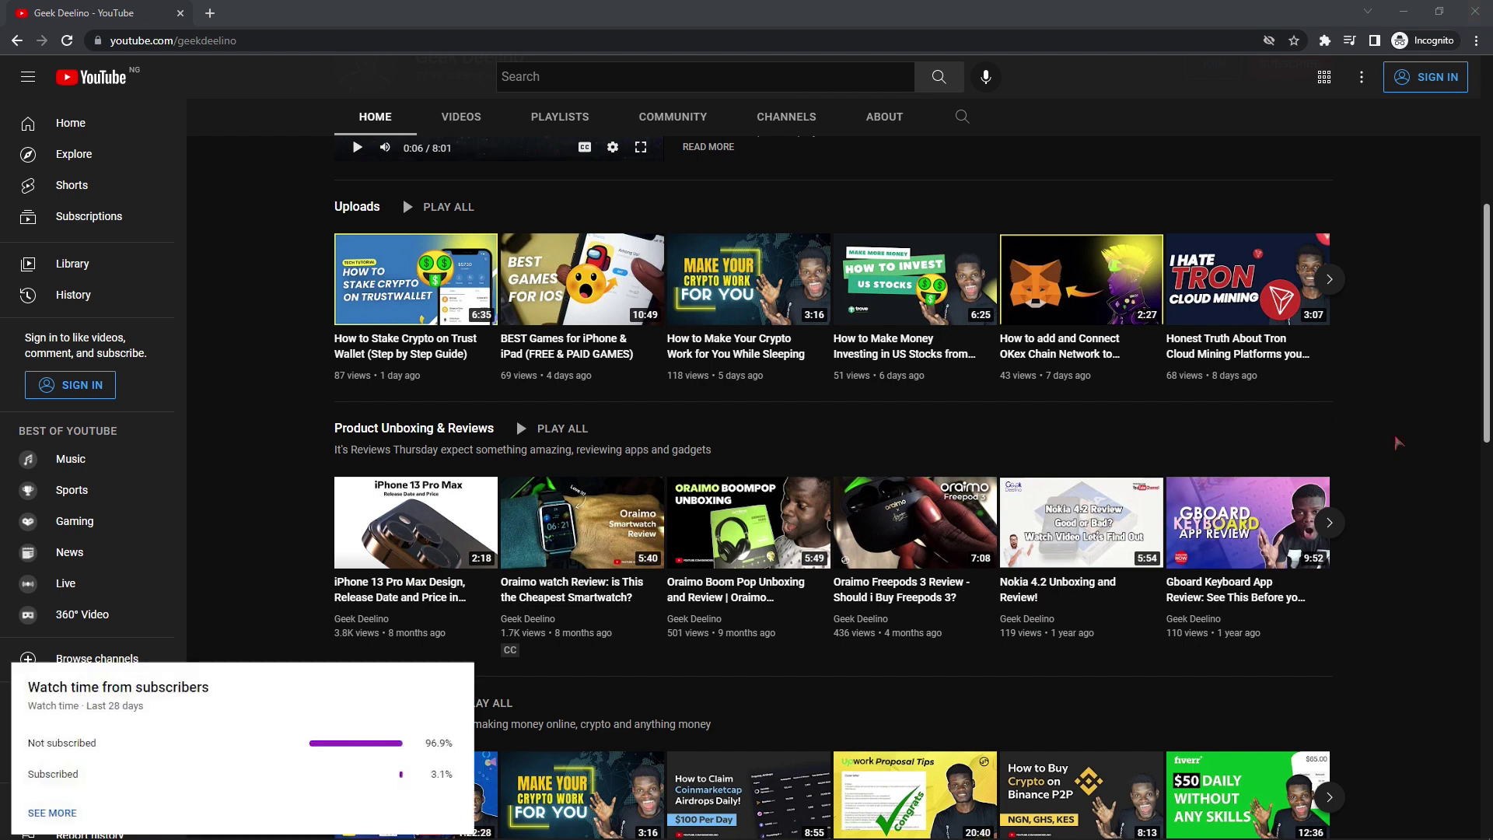
scroll(1396, 467, "down", 2)
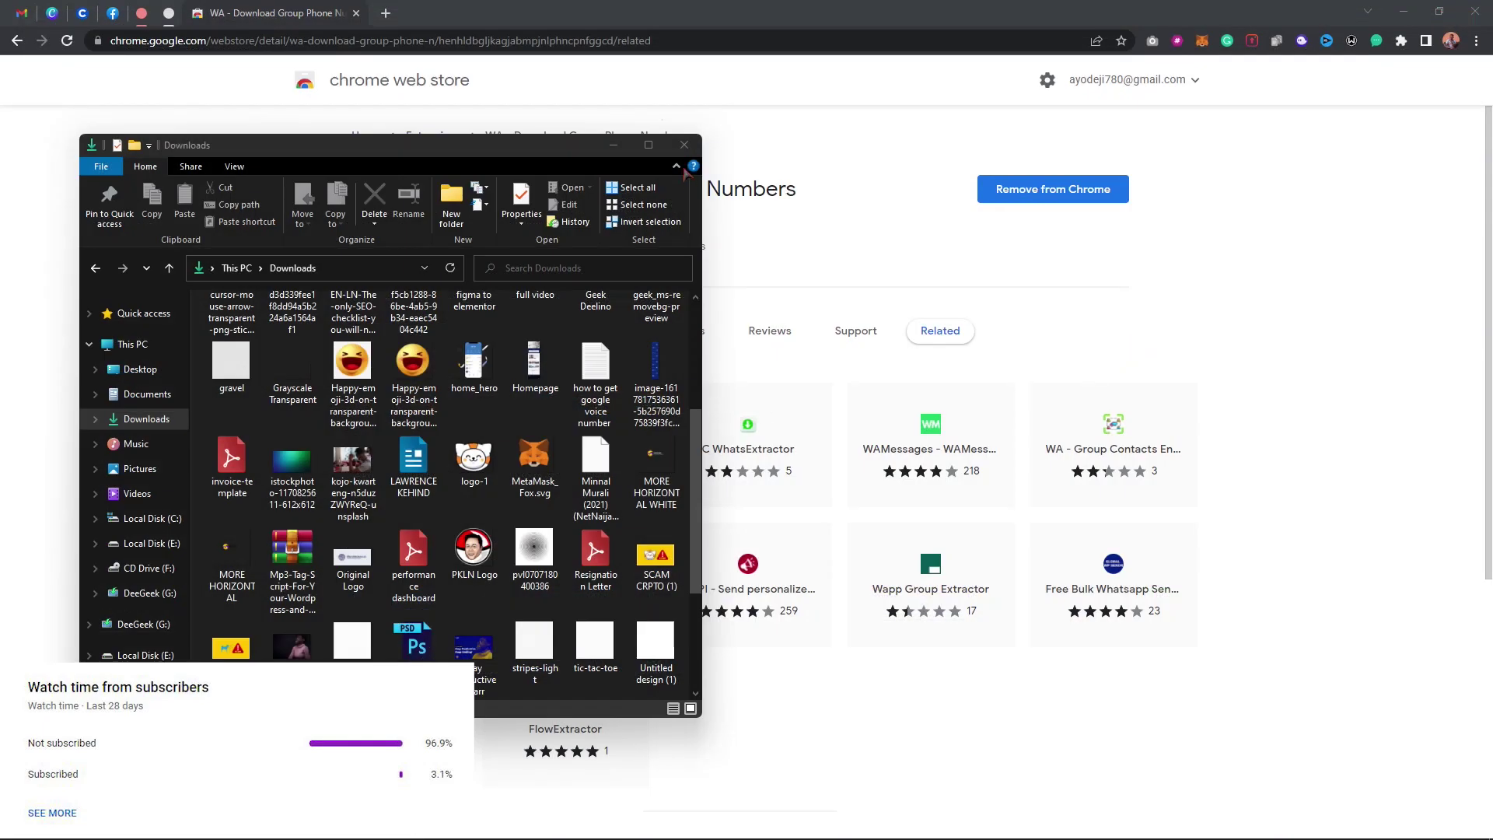
left_click(855, 169)
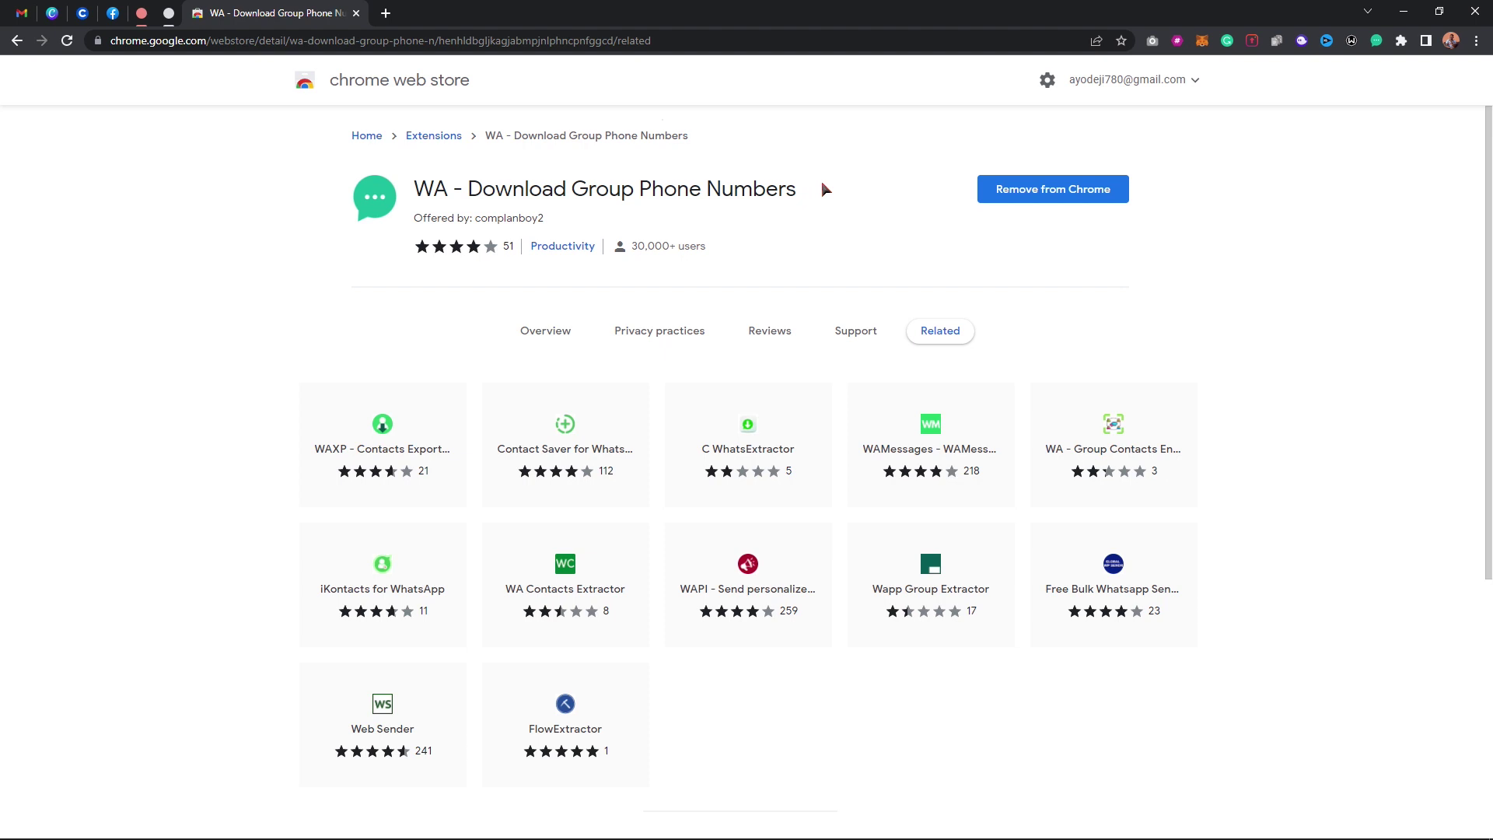
left_click(546, 329)
scroll(346, 420, "down", 2)
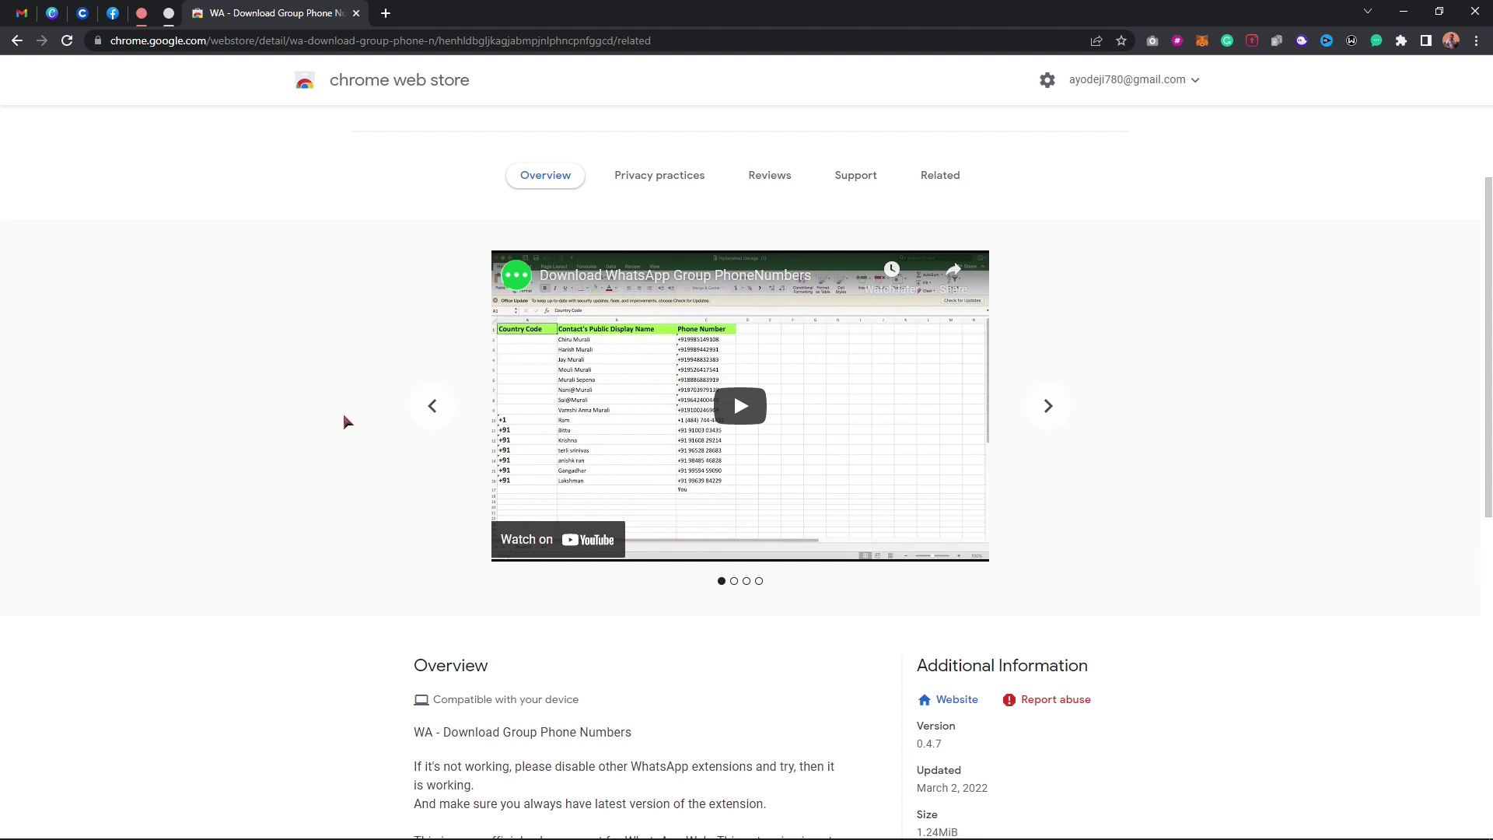
scroll(346, 421, "down", 4)
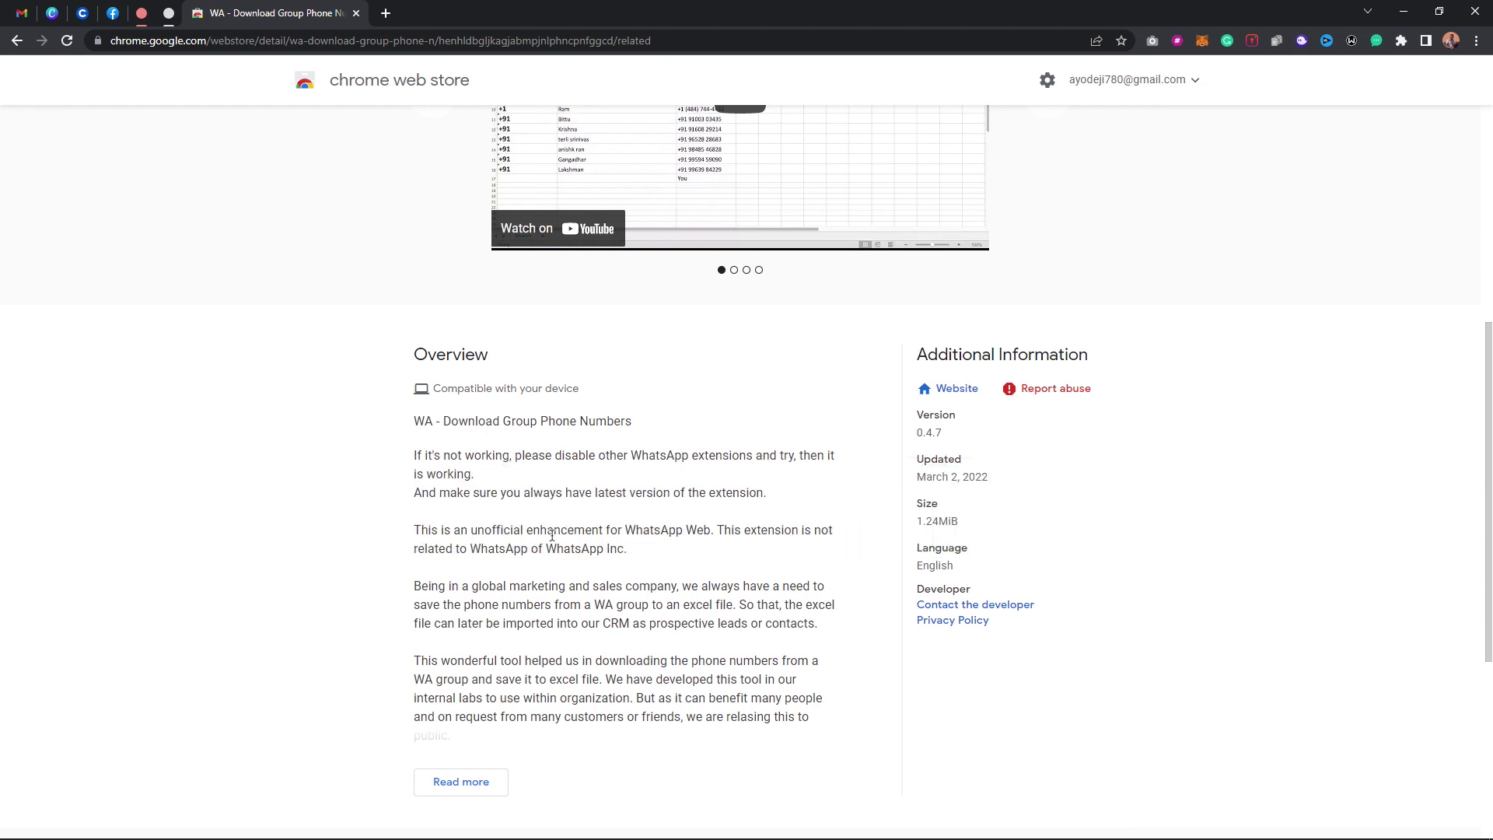
scroll(552, 535, "up", 4)
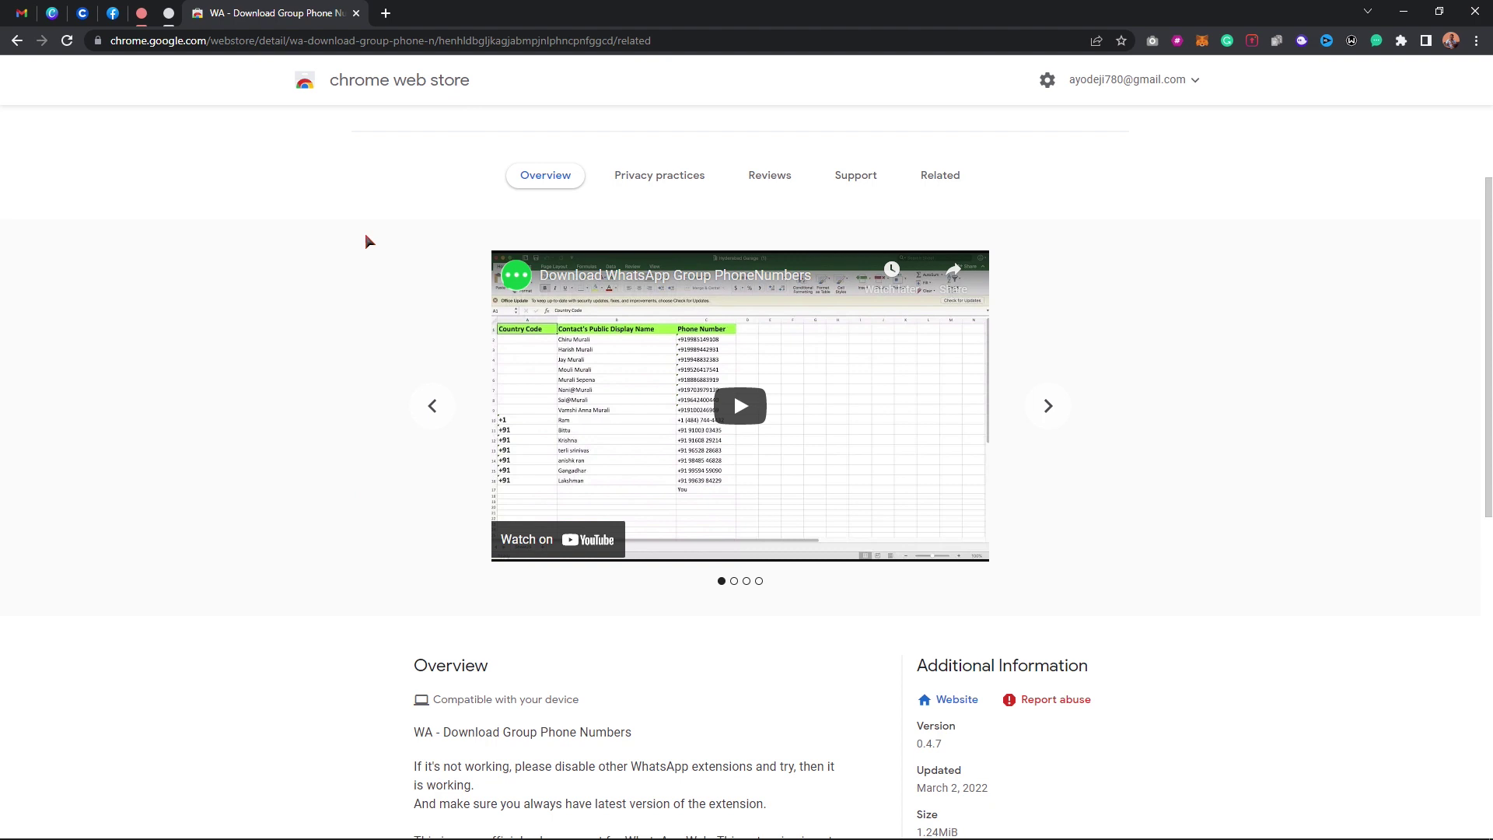
scroll(368, 242, "up", 2)
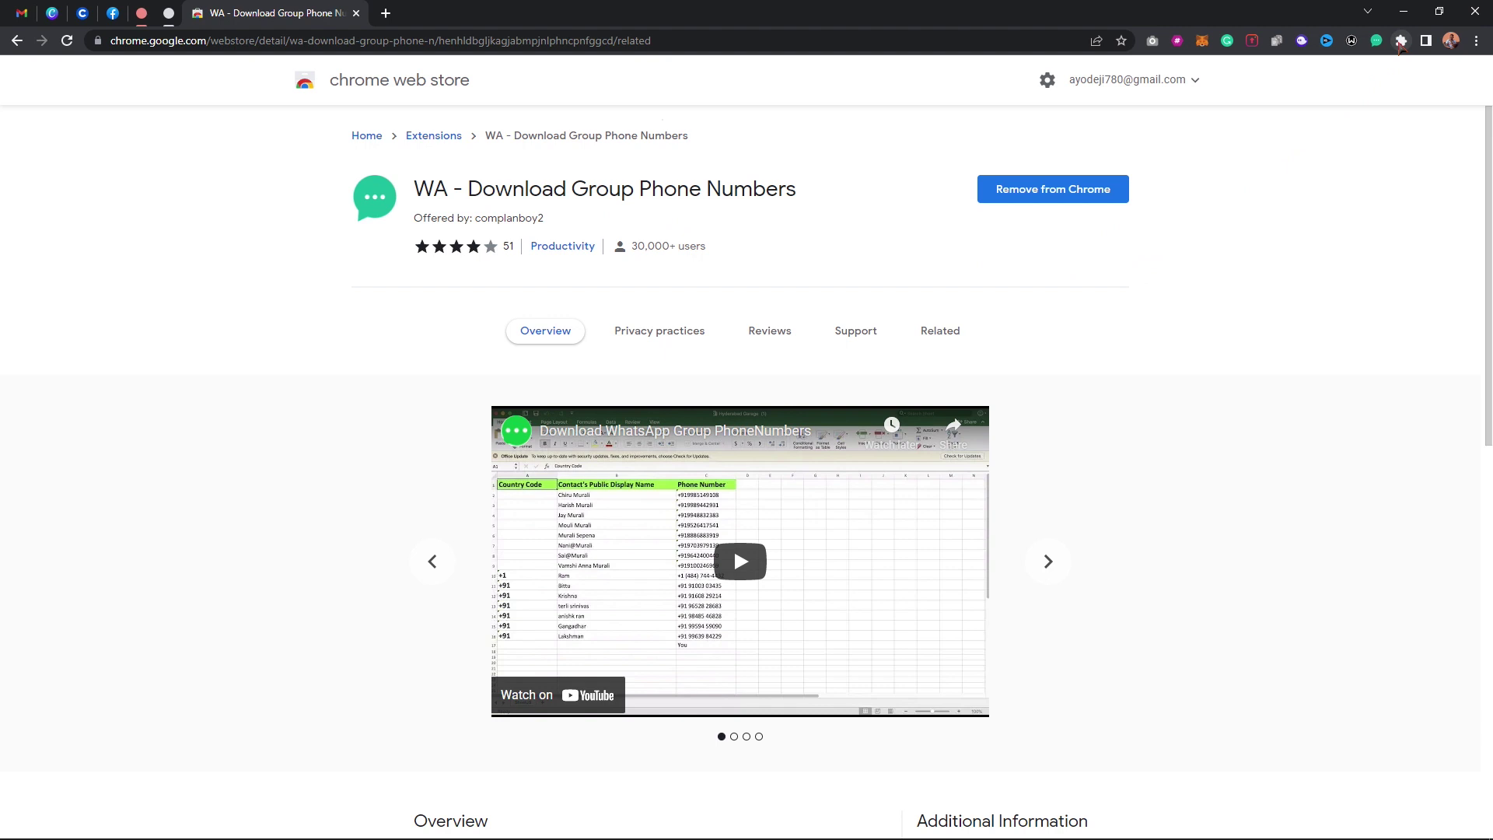
Pin WA - Download Group Phone Numbers to the toolbar and launch it to open WhatsApp Web
left_click(1401, 42)
scroll(1310, 309, "down", 5)
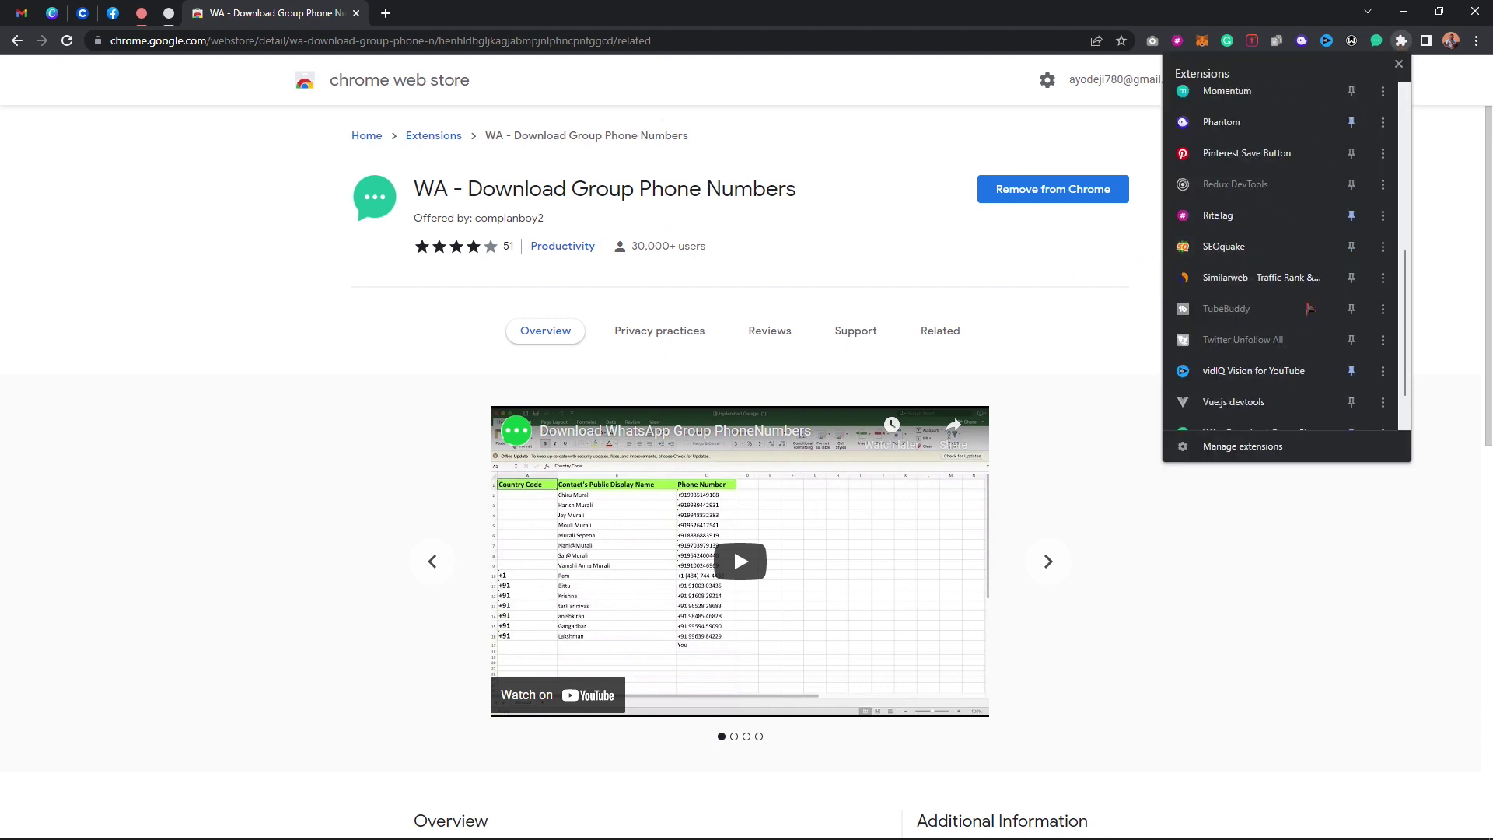
scroll(1310, 308, "down", 2)
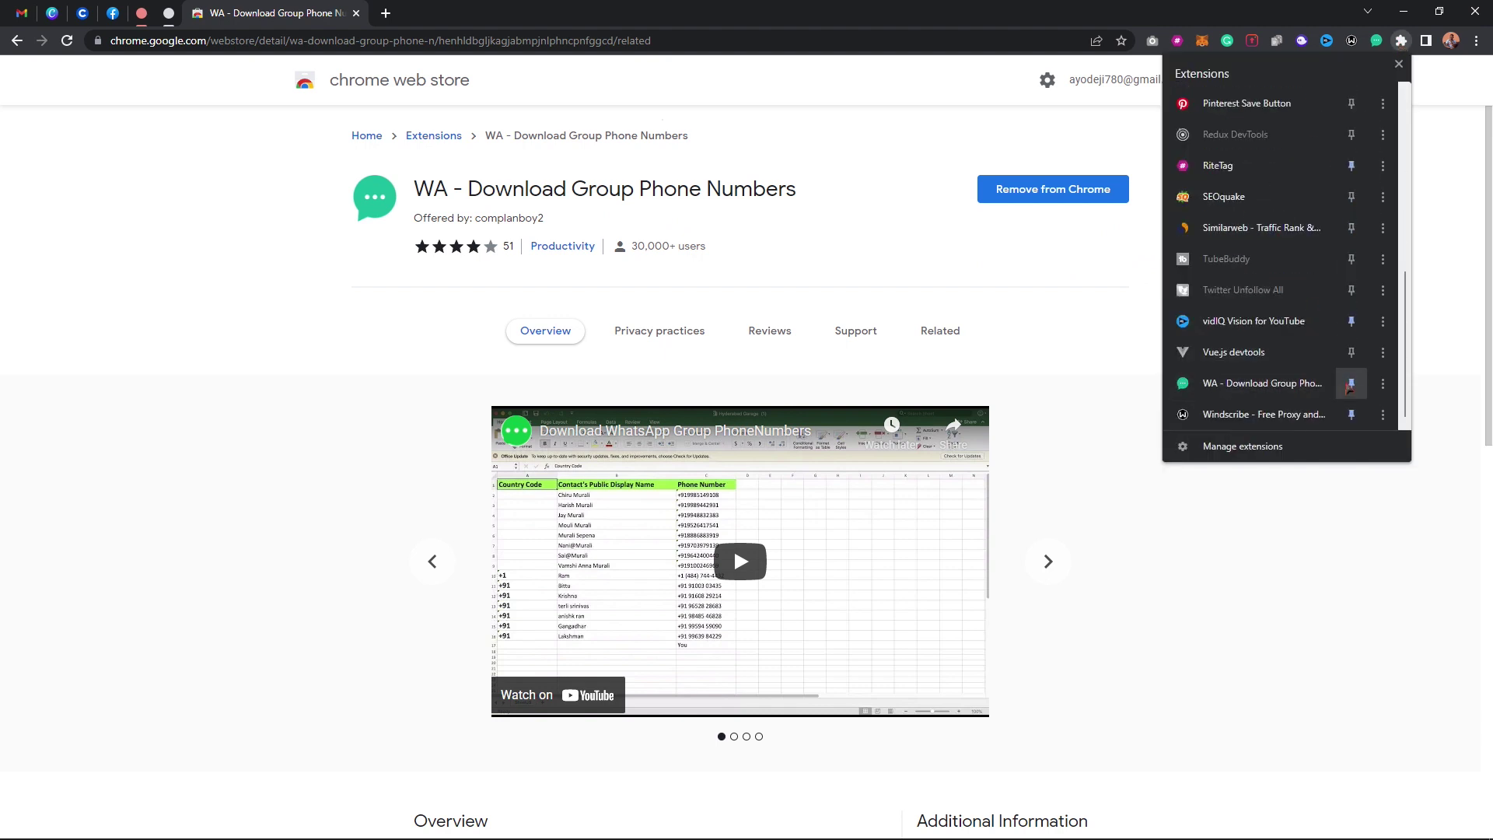
left_click(1352, 385)
scroll(1351, 259, "up", 1)
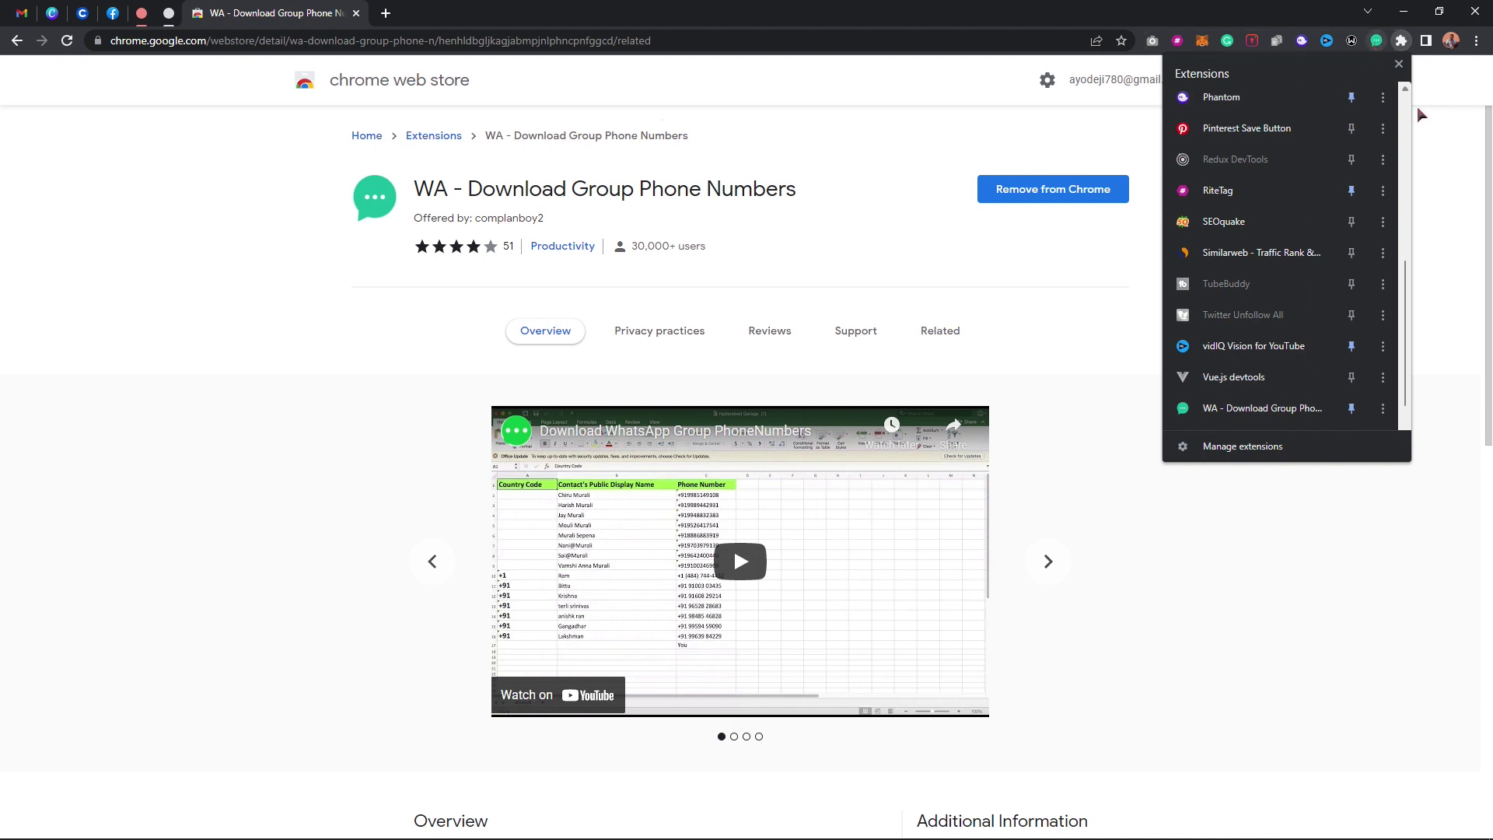
left_click(1439, 127)
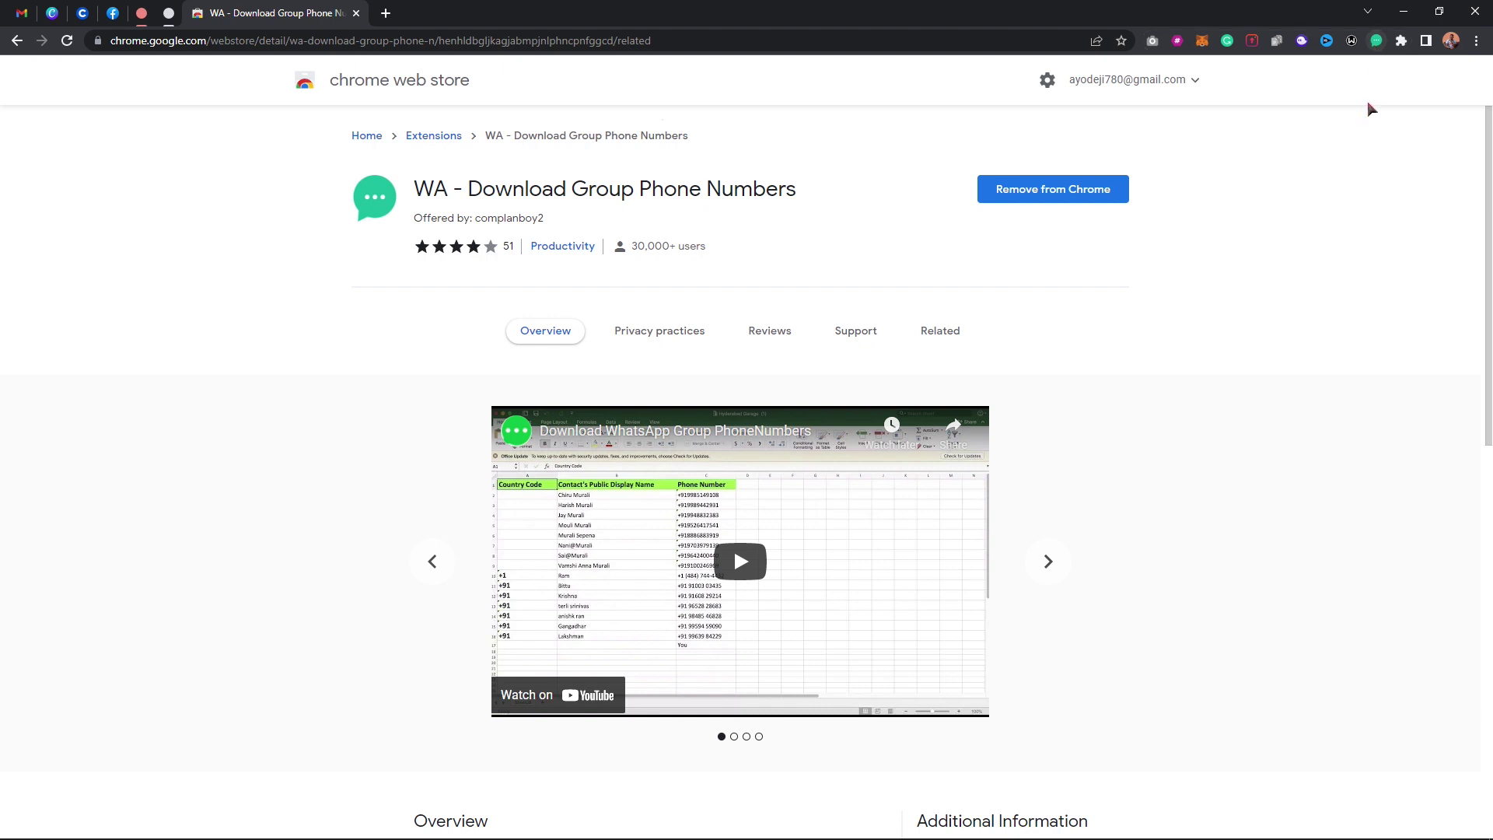
left_click(1378, 40)
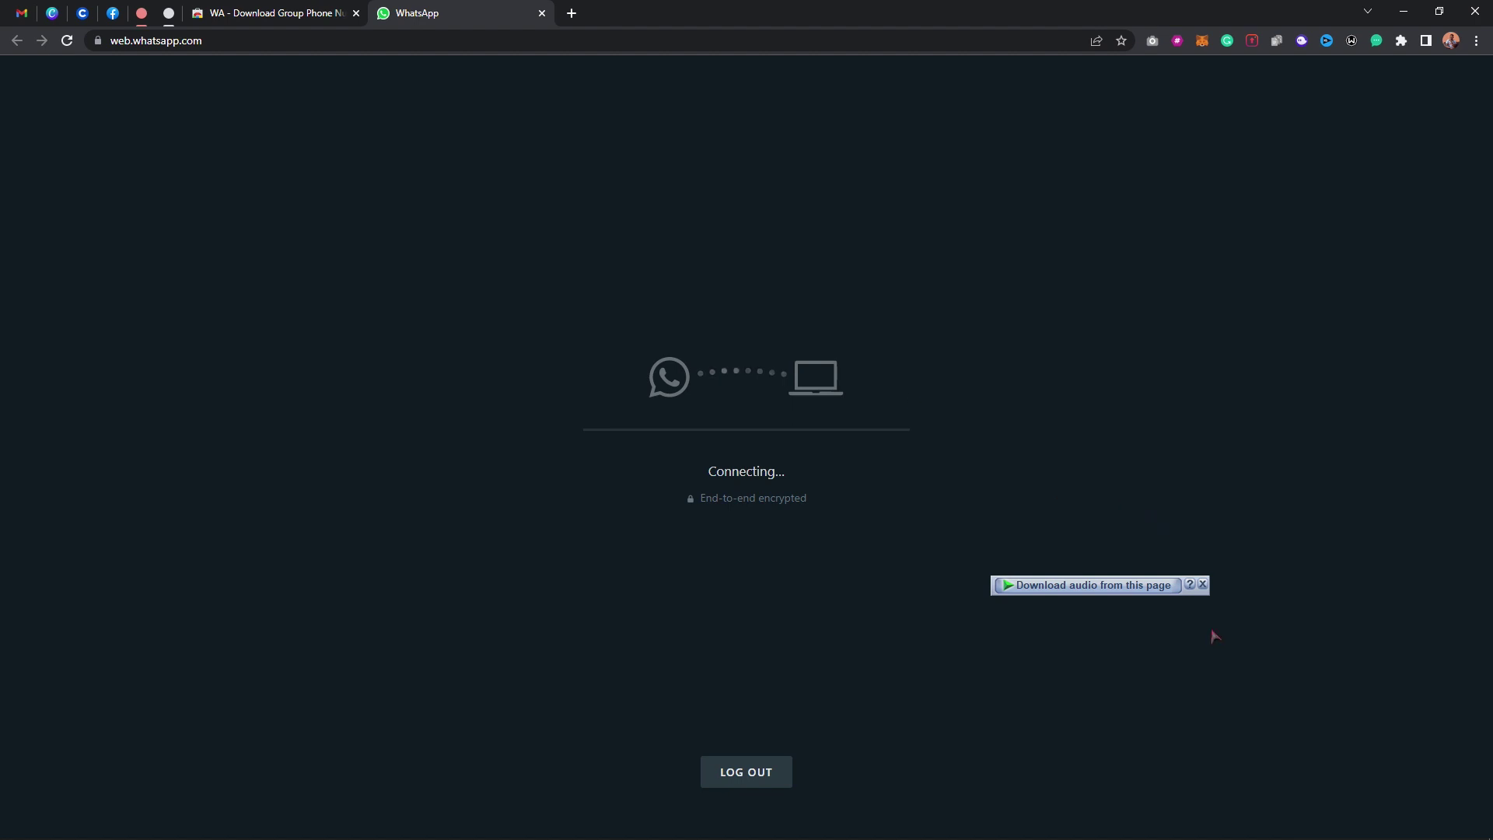
Close the 'Download audio from this page' bar and bring up the WA extension's Group Utils panel
left_click(1206, 585)
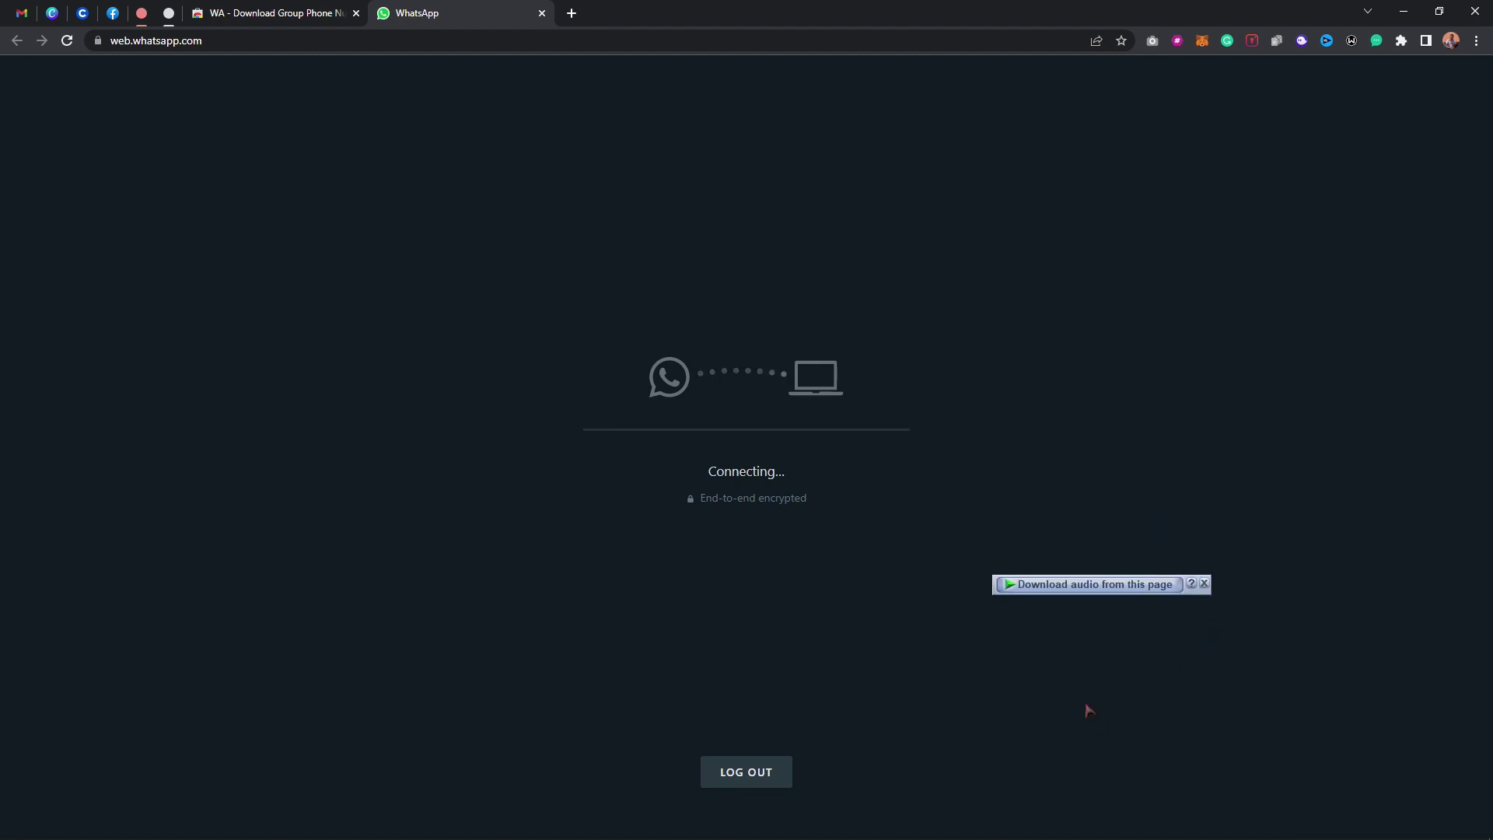
left_click(1208, 585)
left_click(1207, 585)
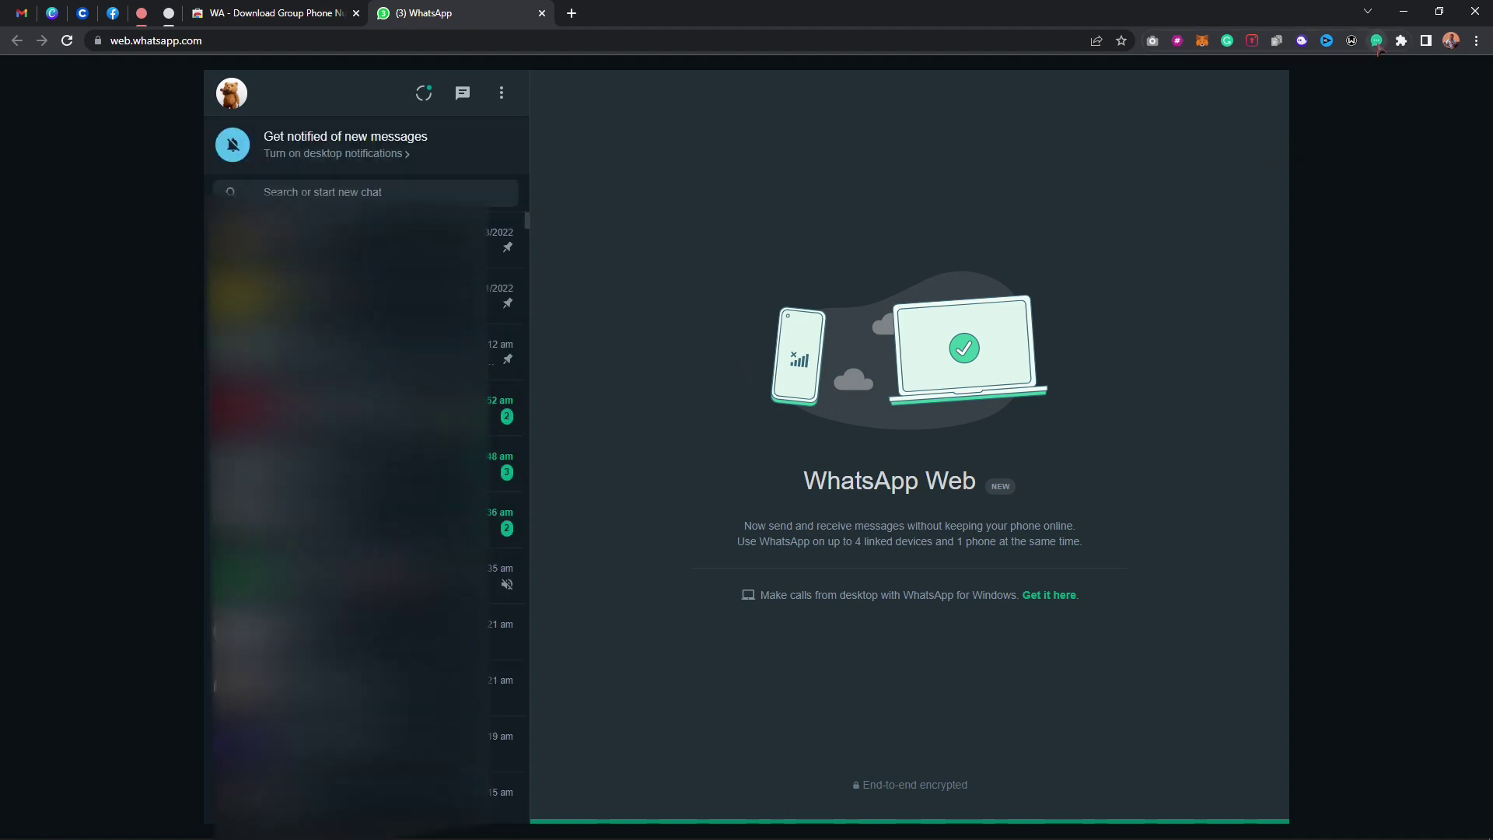
left_click(1376, 42)
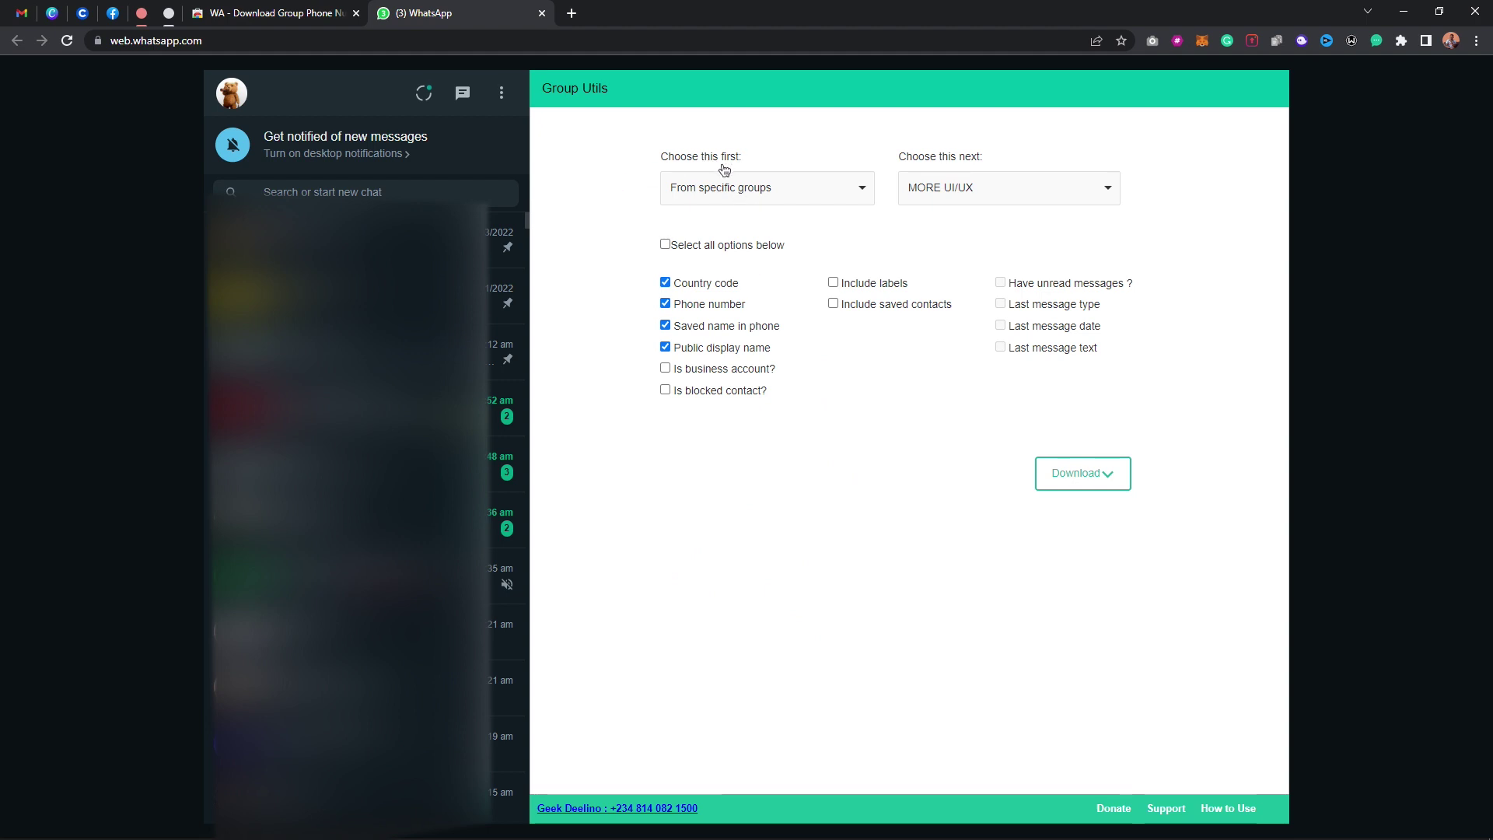
Export the Streetmarket group with 'Is business account?' ticked, downloading Streetmarket.xlsx
left_click(753, 194)
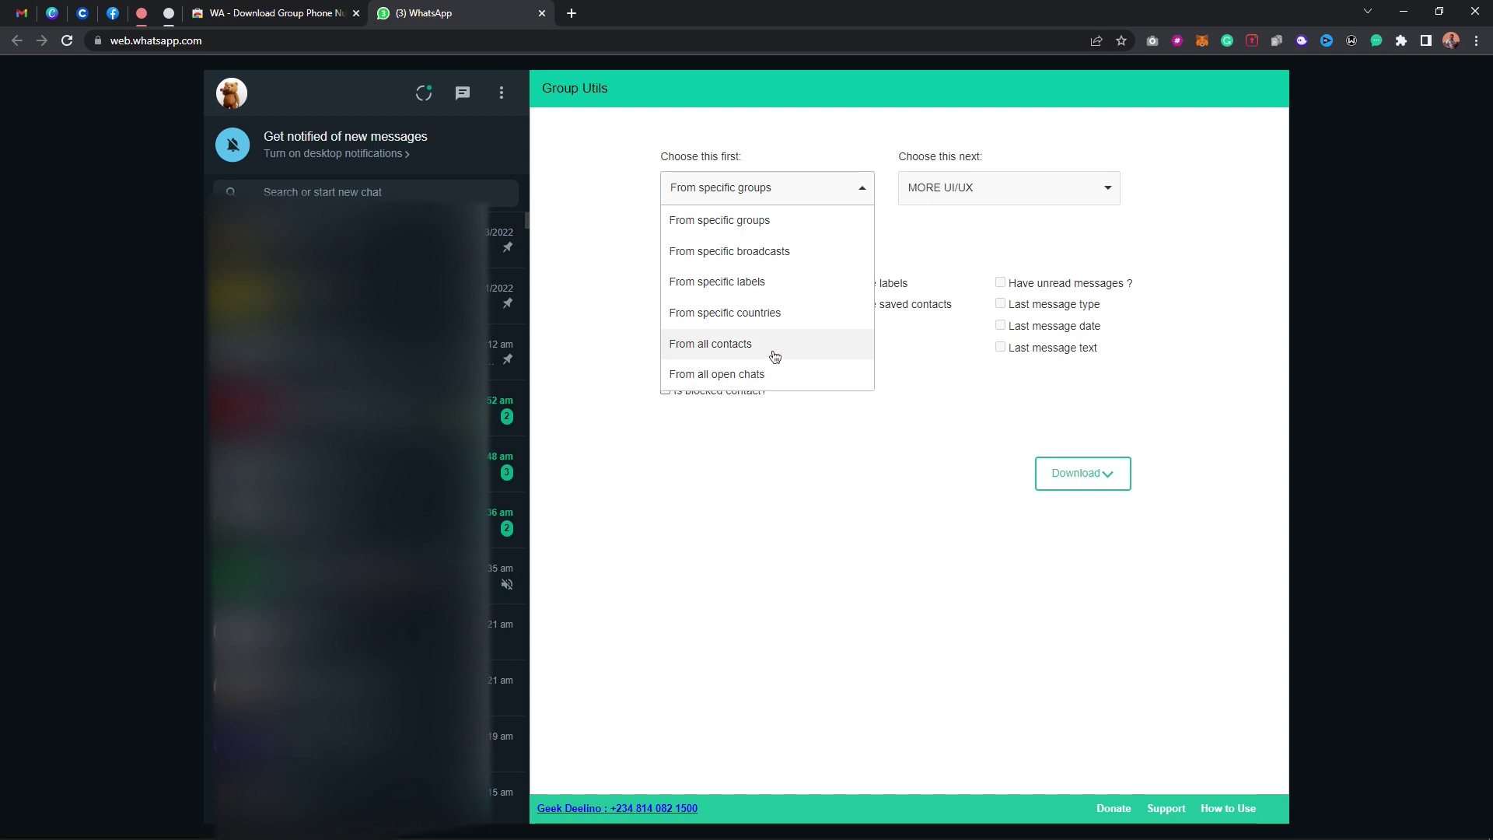
left_click(603, 273)
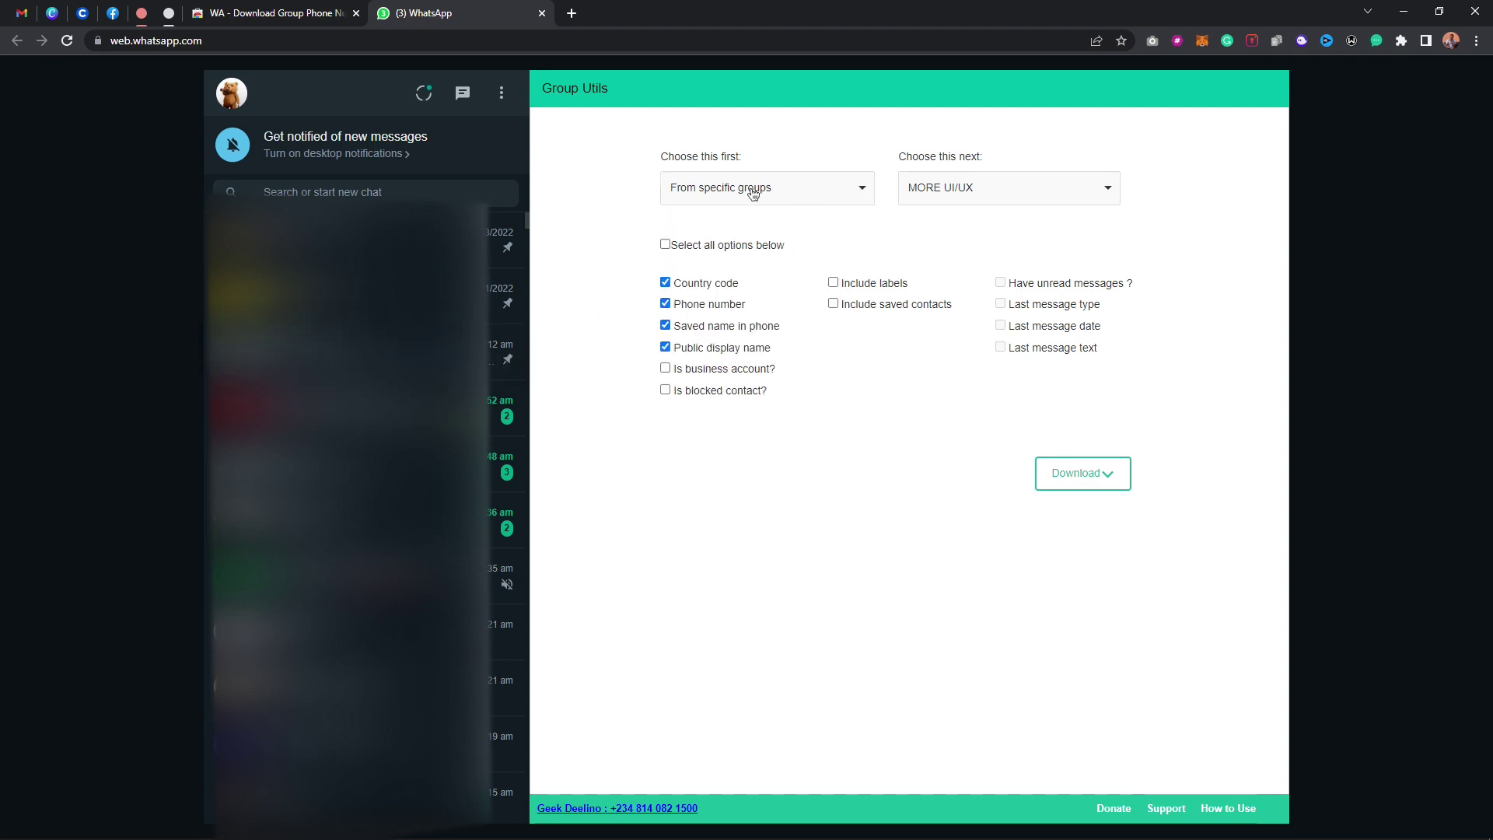
left_click(999, 196)
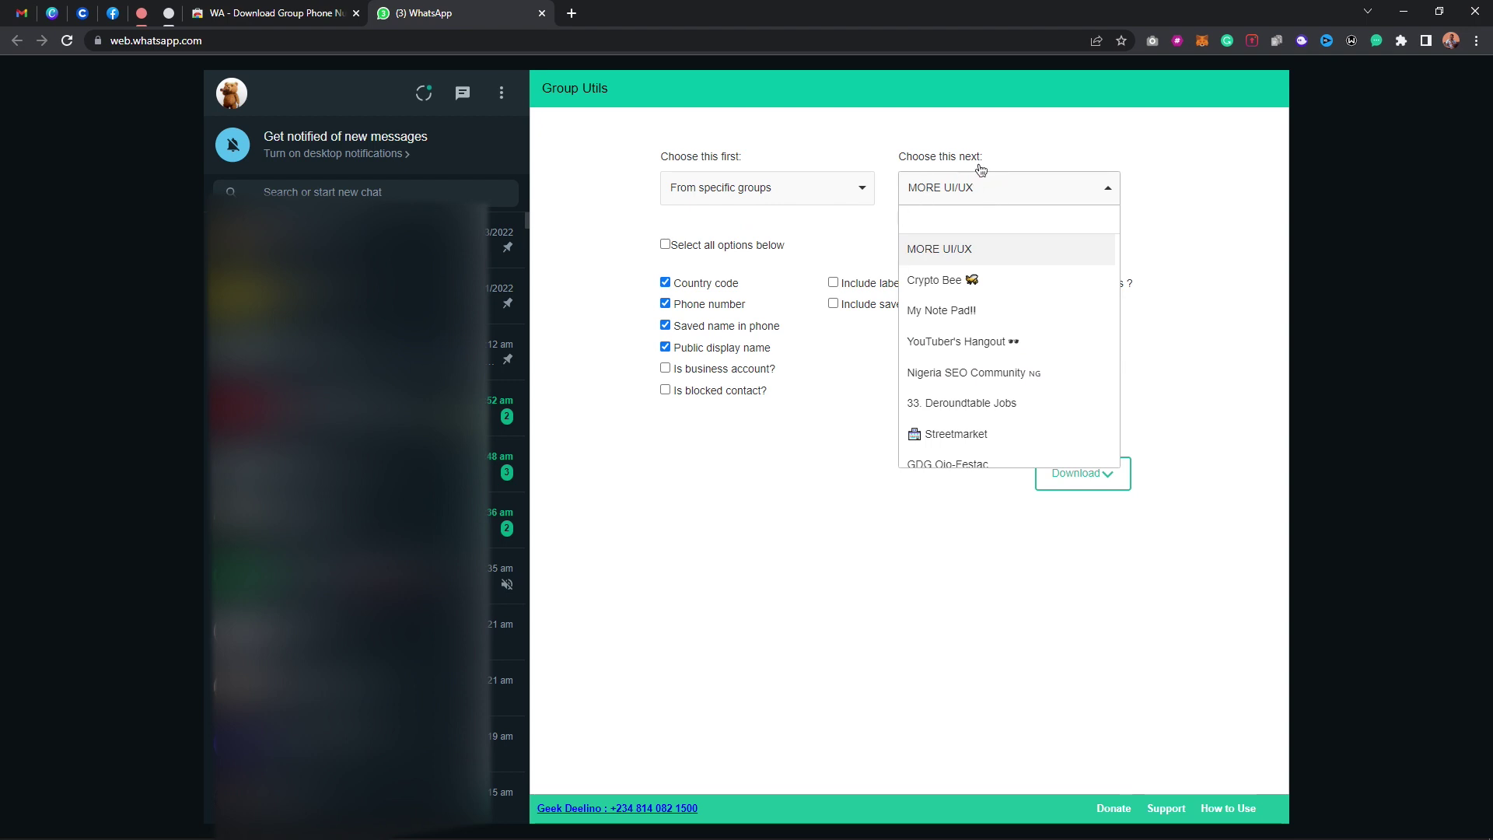
left_click(997, 147)
left_click(979, 200)
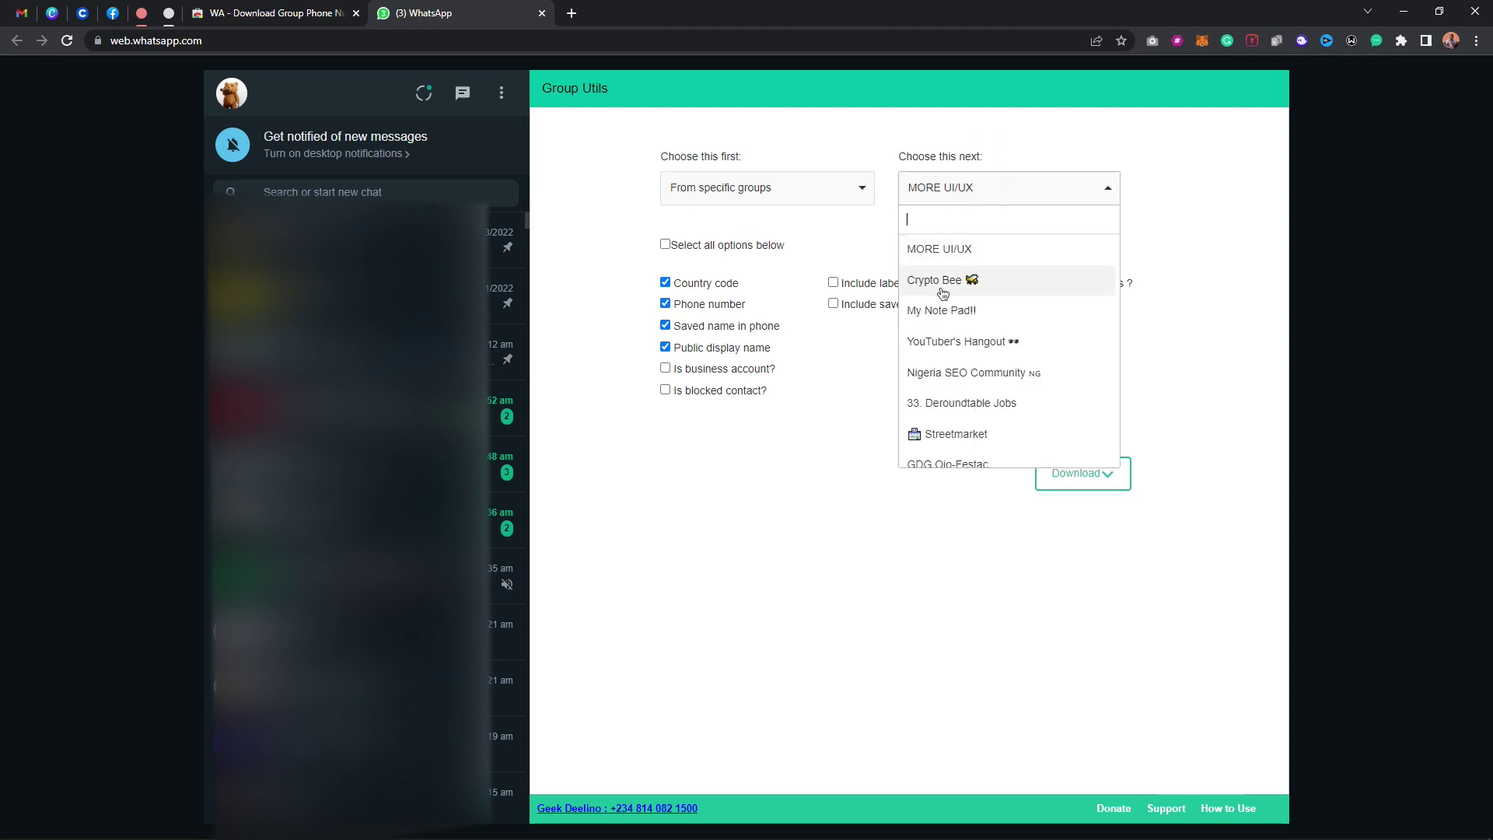
scroll(988, 393, "down", 2)
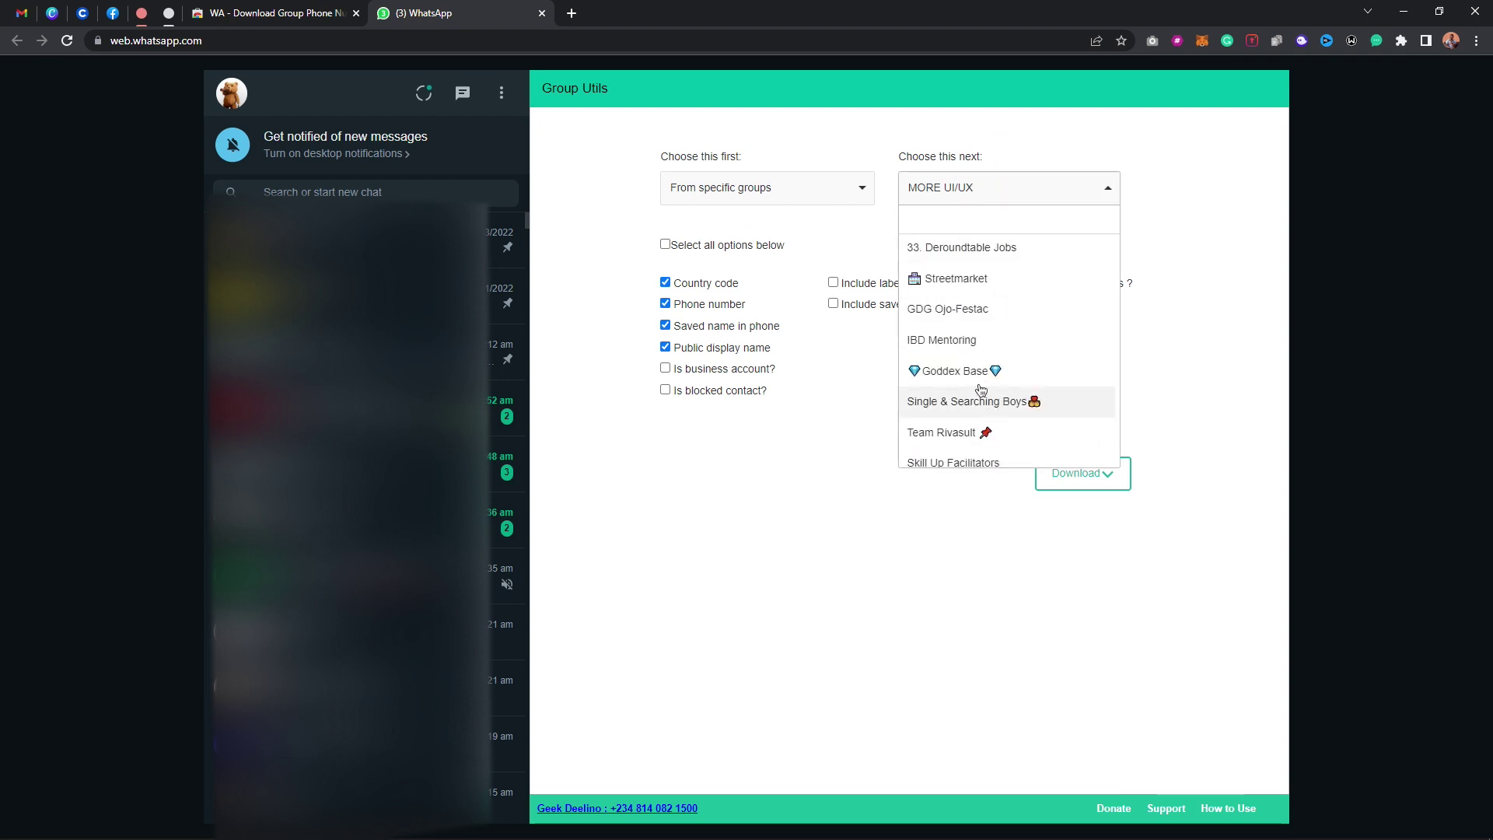
left_click(1011, 283)
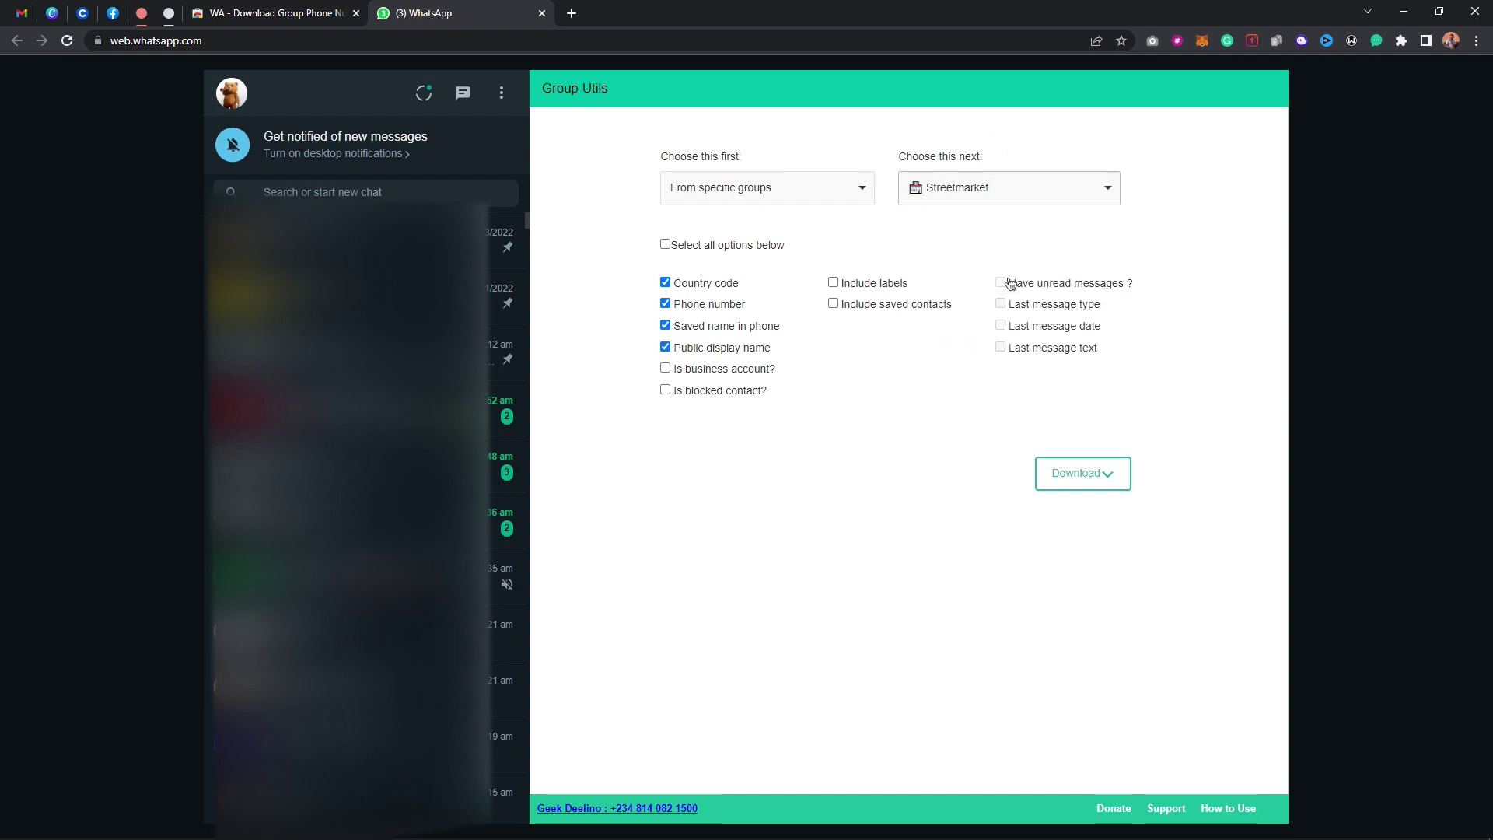
left_click(665, 369)
left_click(1110, 477)
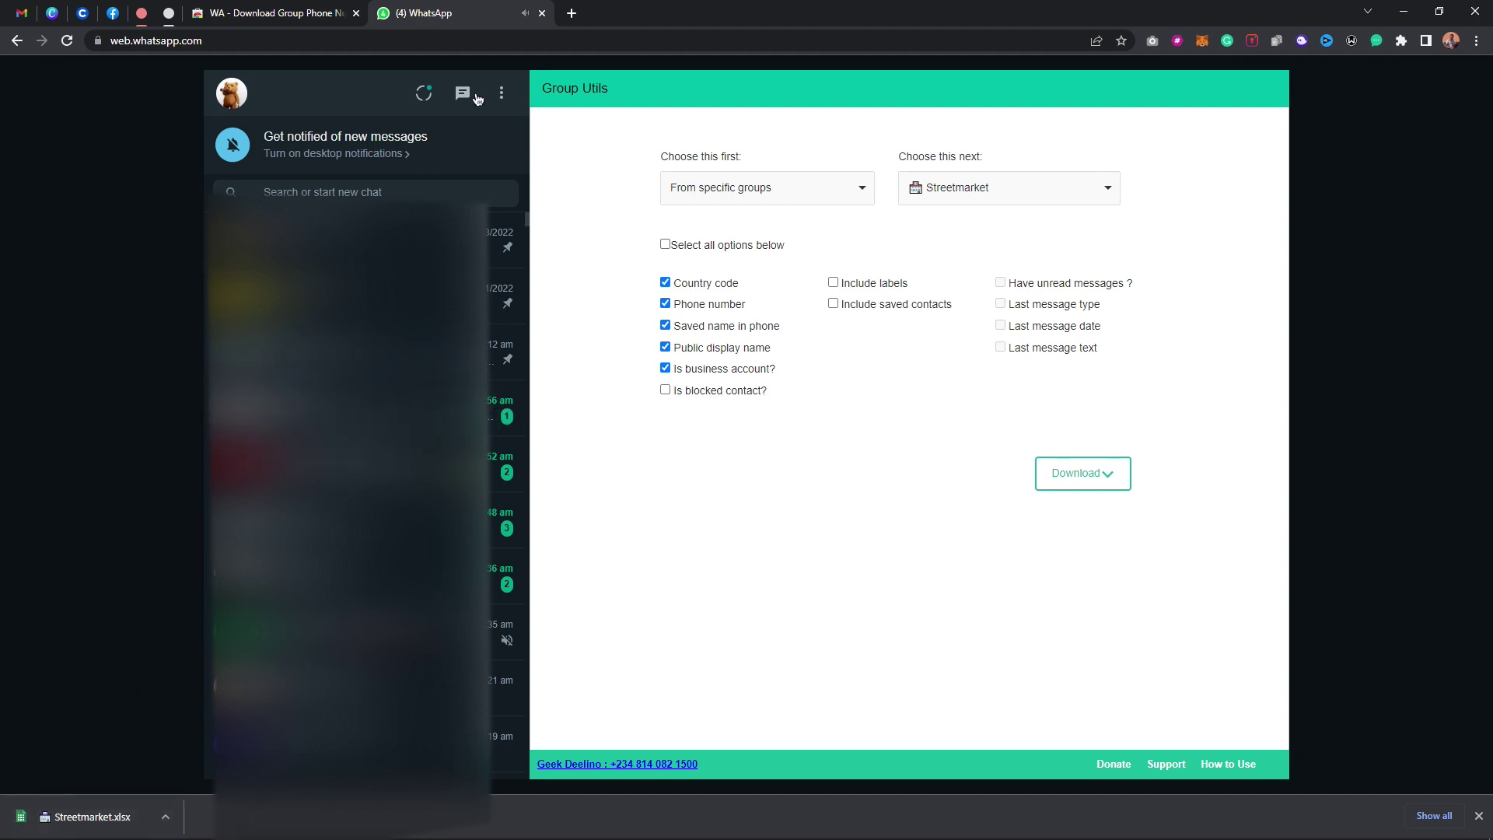
Go to Google Drive's My Drive in a new tab
left_click(571, 13)
type("dri")
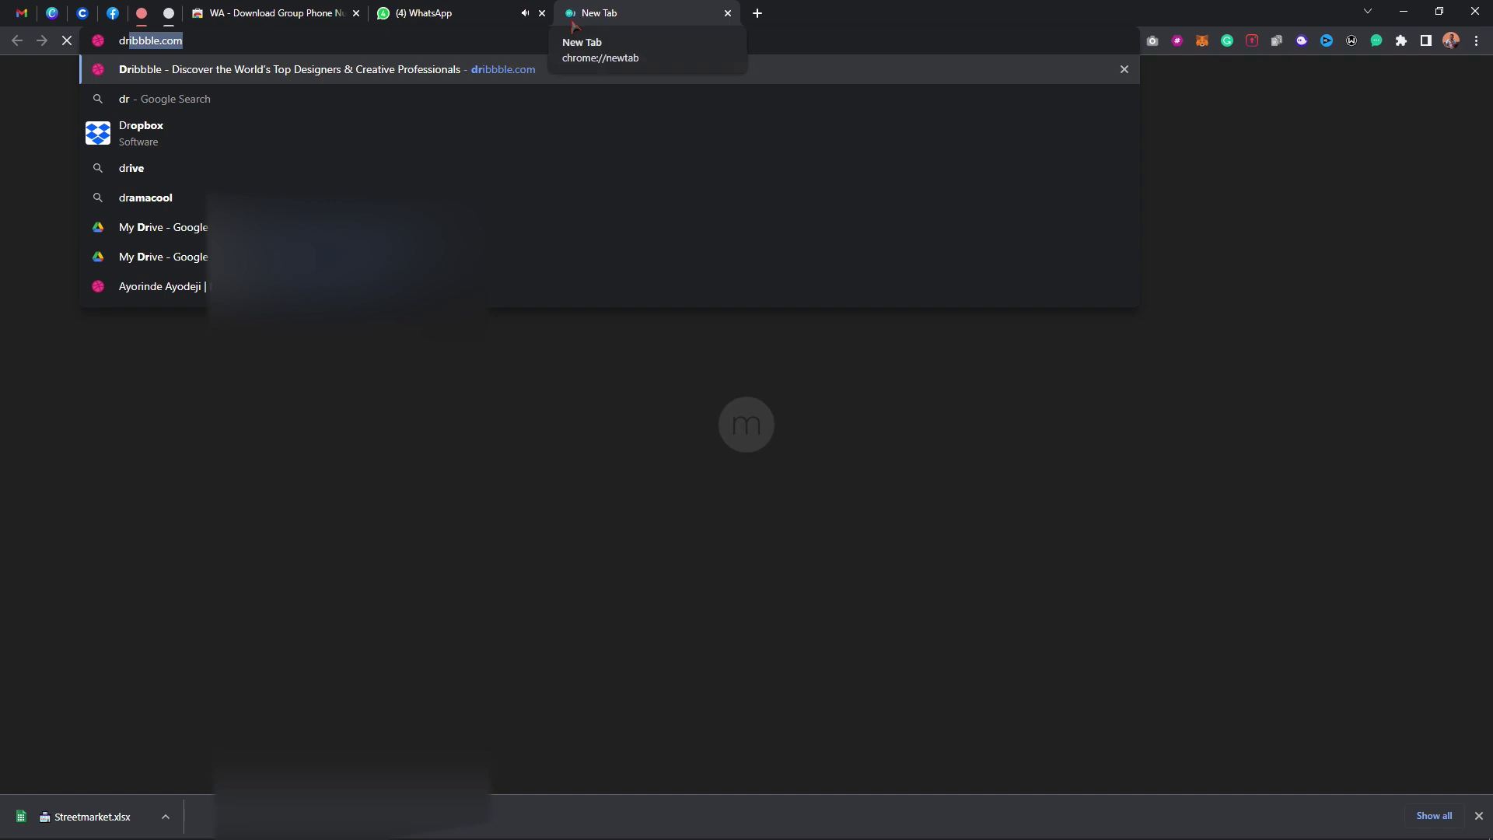
type("ve")
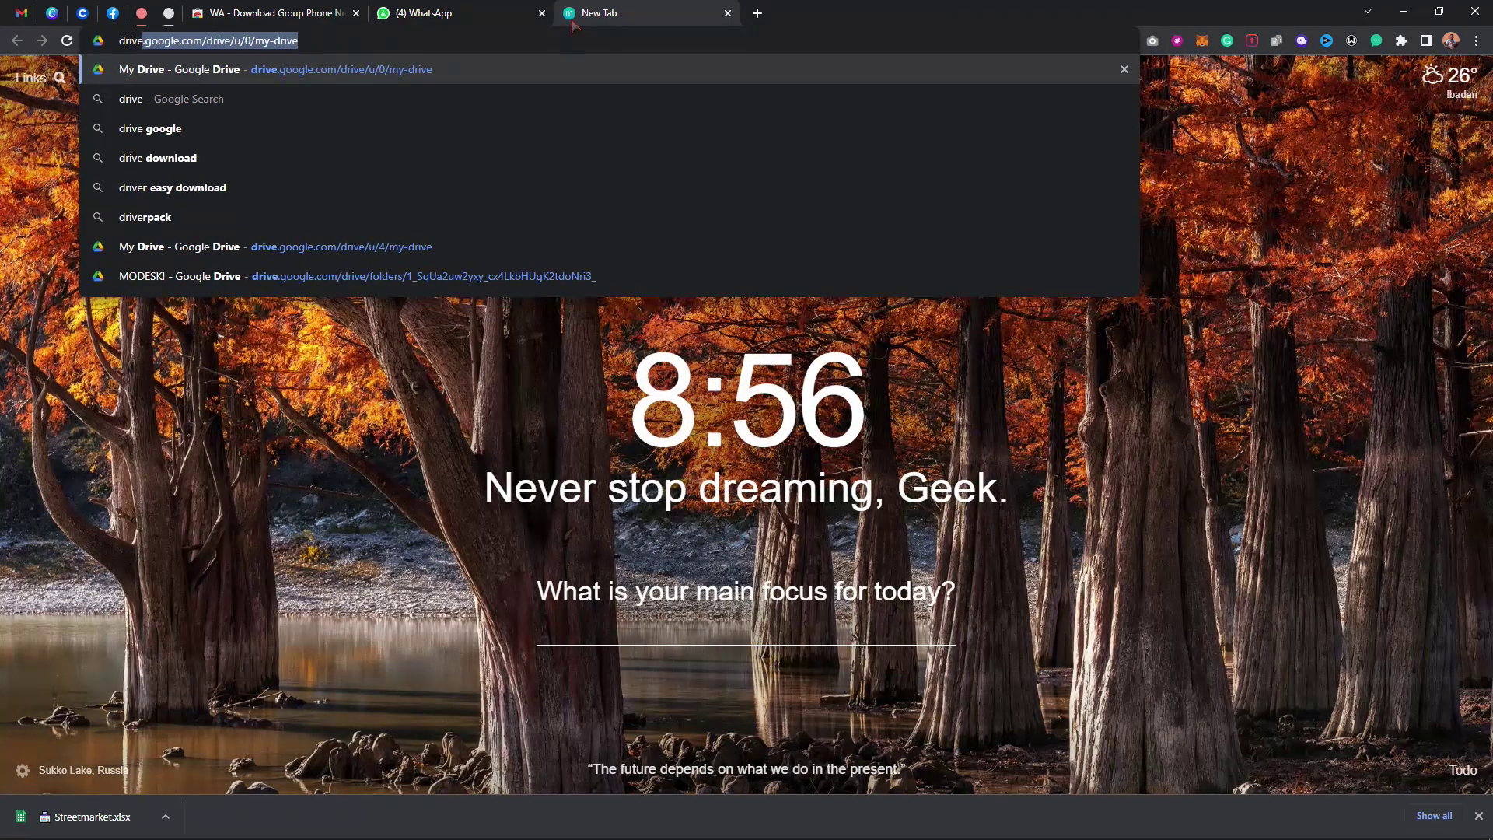
key("Return")
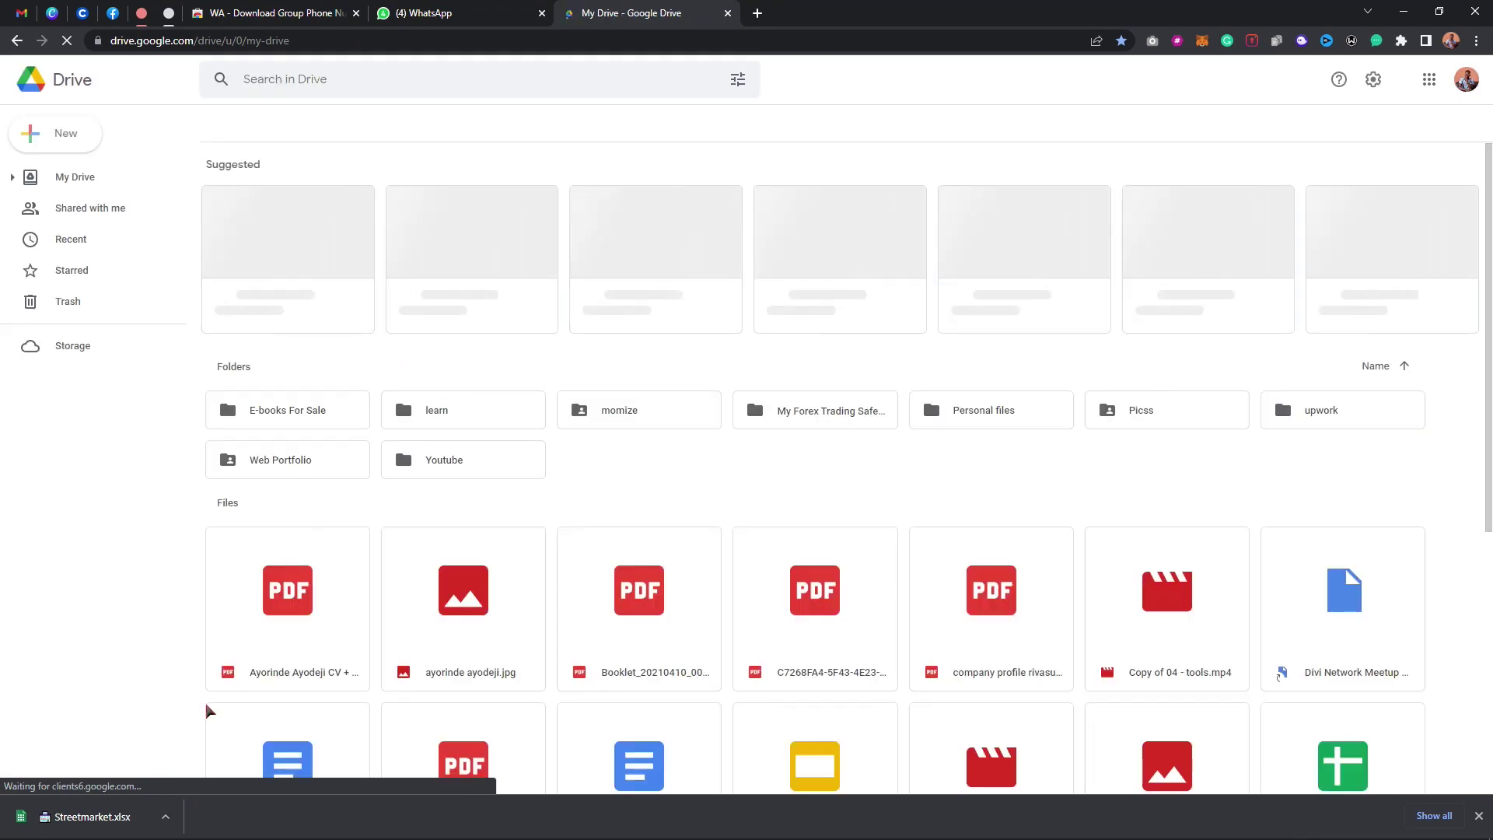
Drag Streetmarket.xlsx from the download bar into My Drive, then open it in Sheets
left_click_drag(583, 527, 1348, 593)
scroll(872, 327, "down", 4)
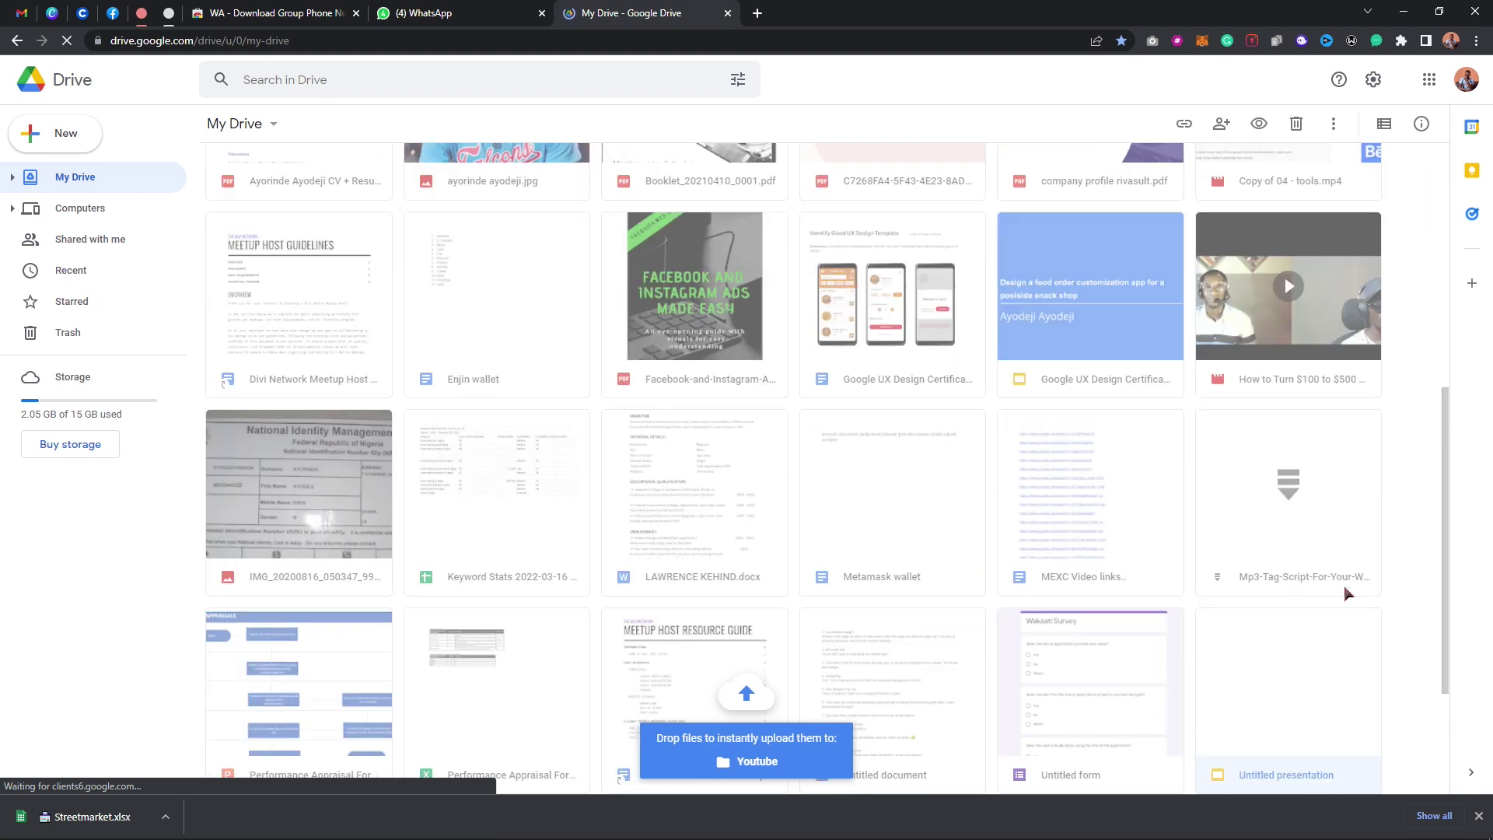
scroll(1400, 509, "up", 6)
left_click_drag(1398, 516, 550, 580)
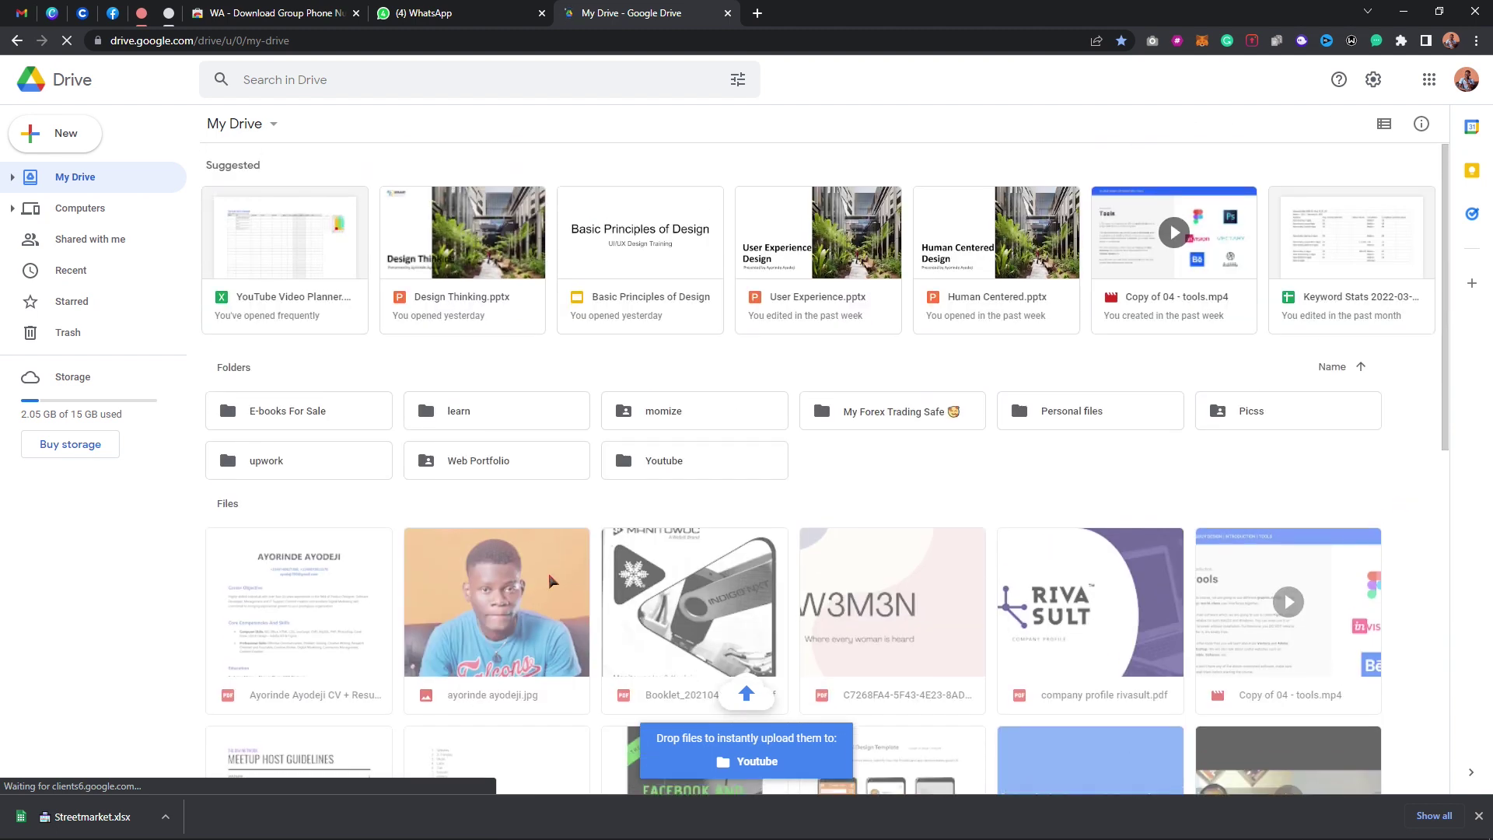
left_click_drag(179, 720, 1015, 472)
scroll(1015, 472, "down", 10)
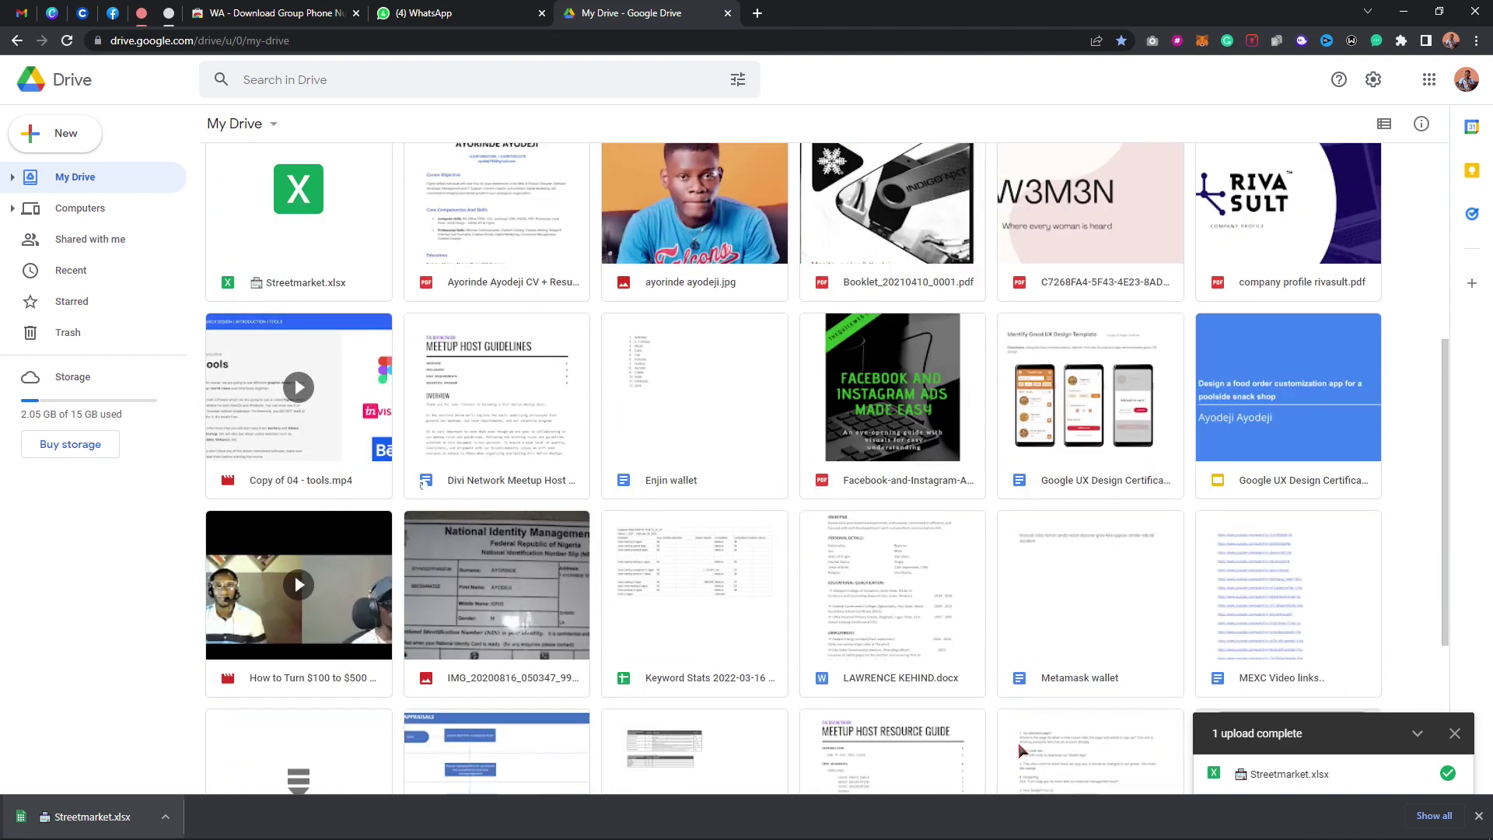
scroll(906, 676, "up", 10)
left_click(327, 628)
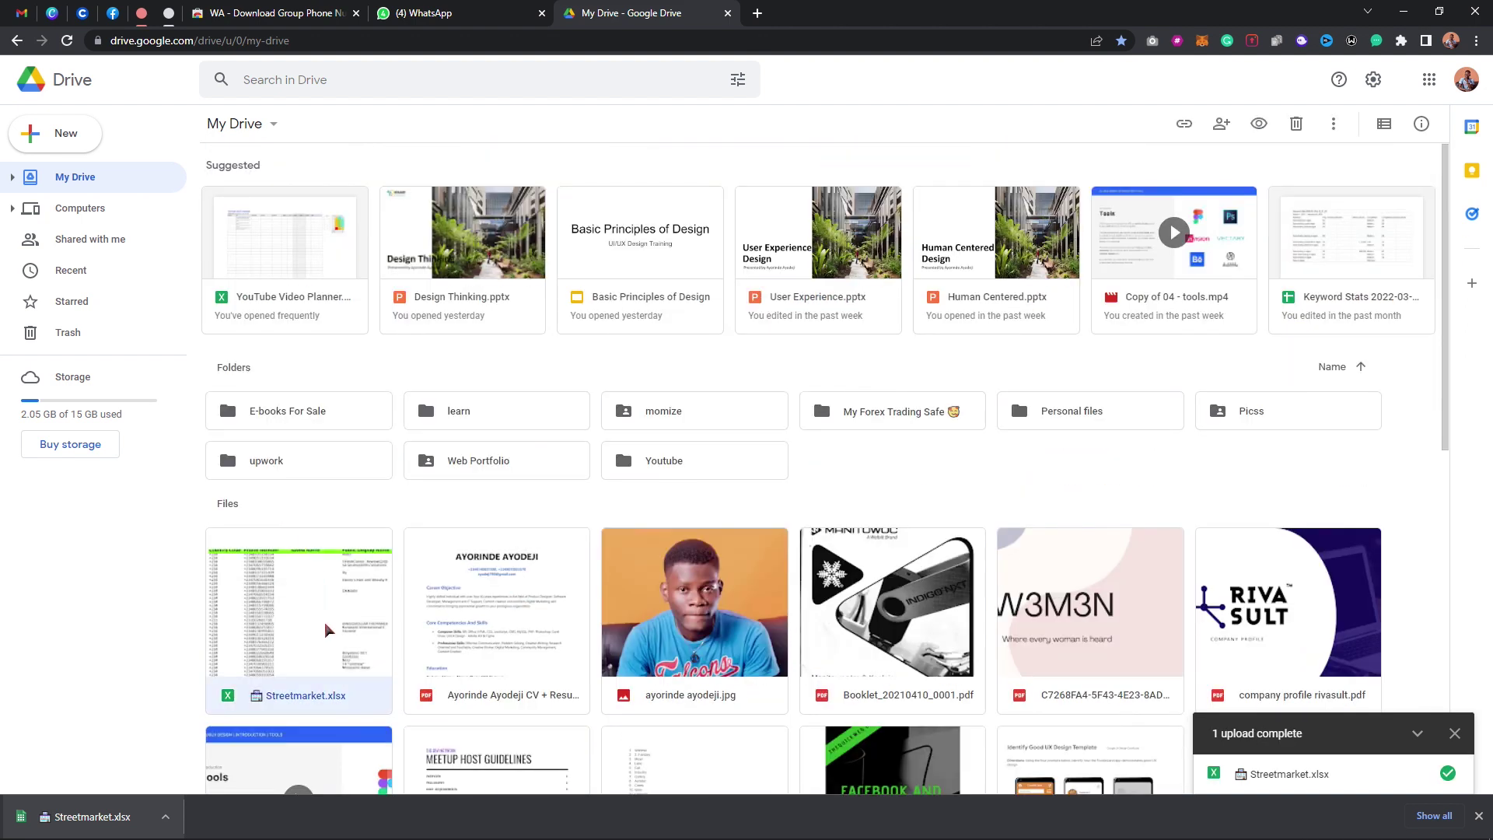
double_click(327, 629)
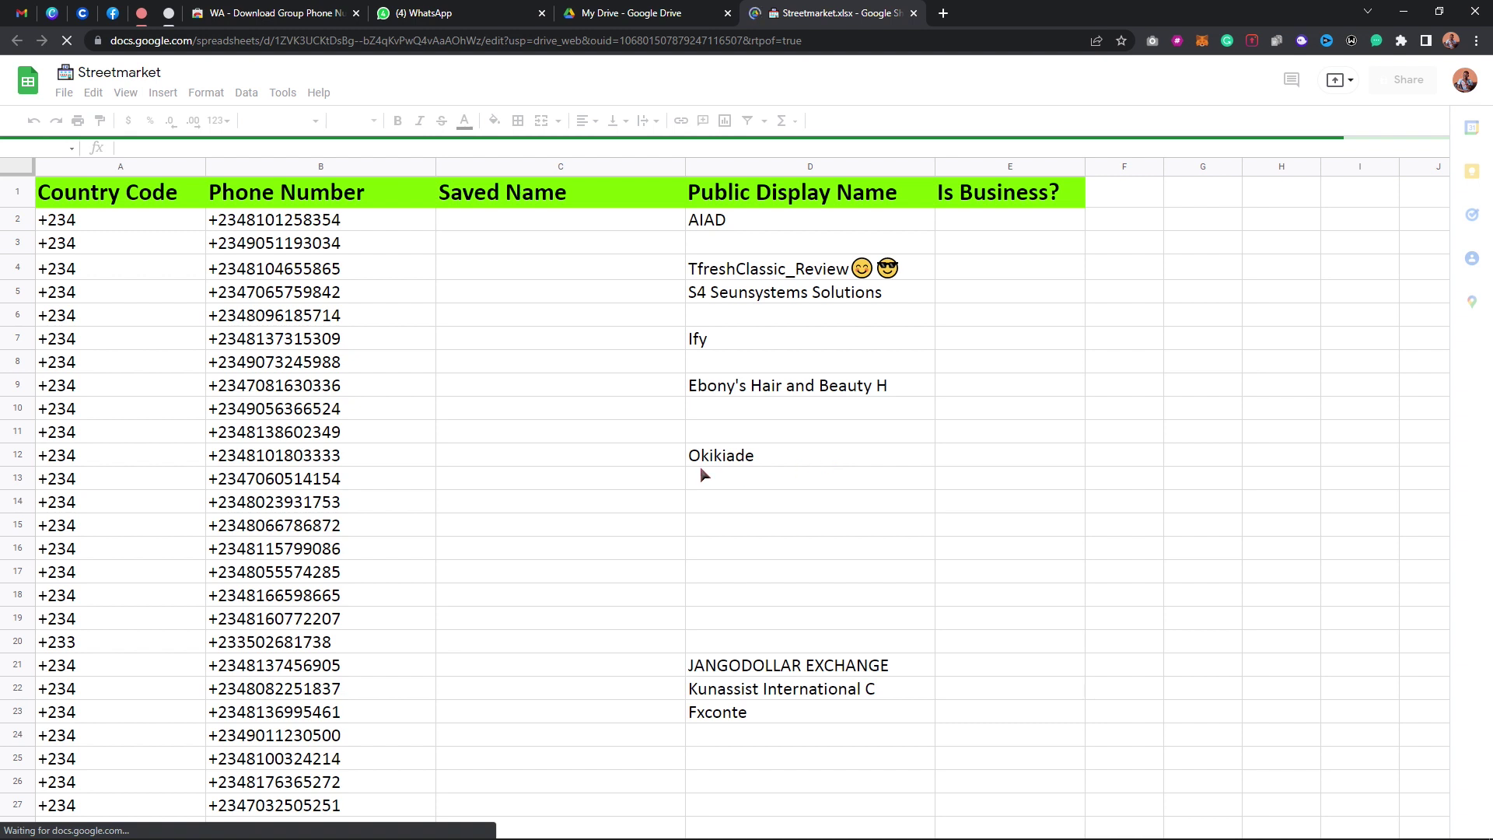
Scroll through the Streetmarket sheet's 90+ rows of country codes, numbers, names and Is Business? values
scroll(599, 431, "down", 20)
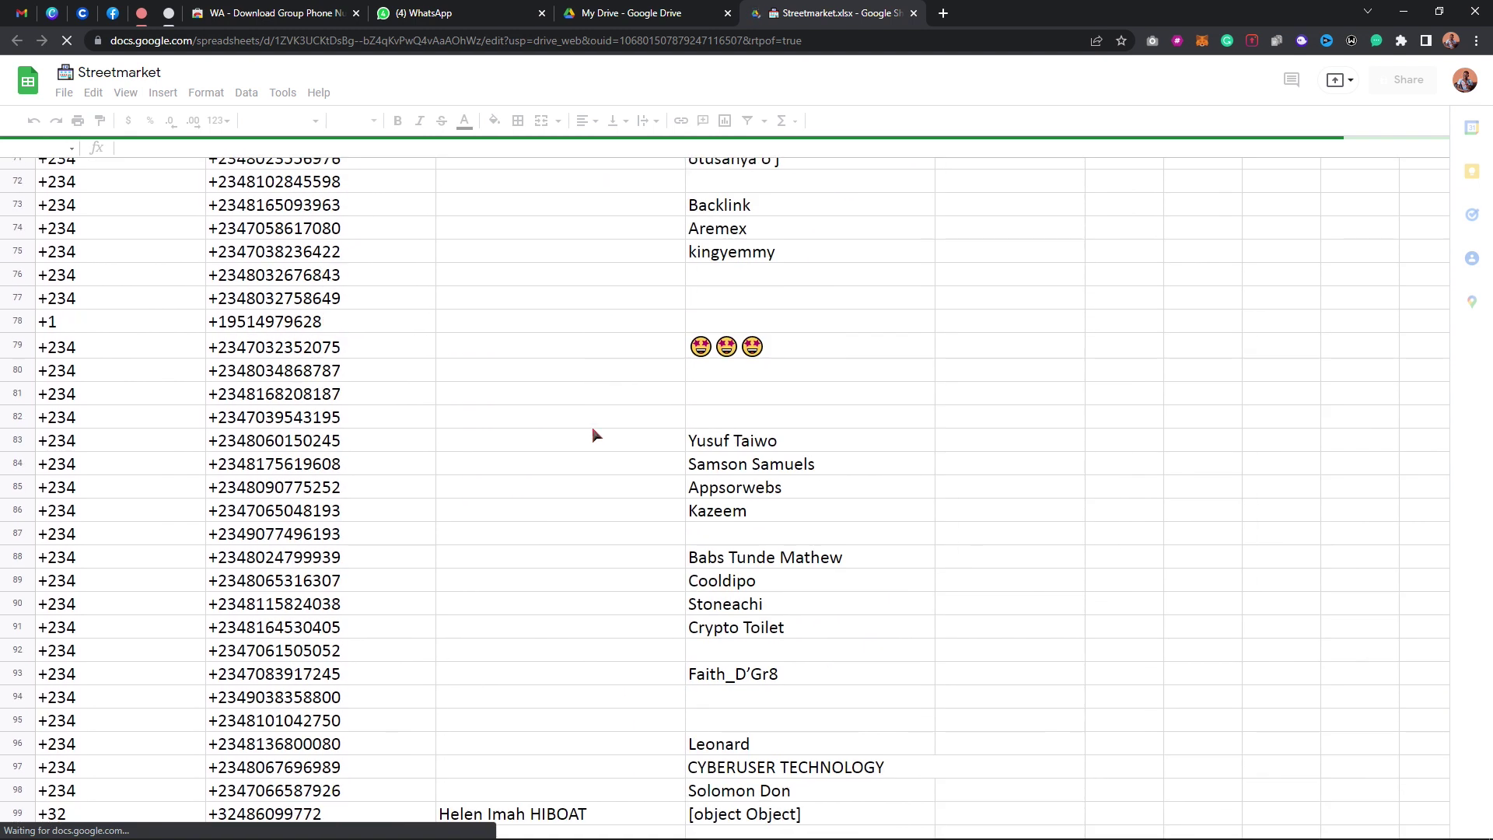
scroll(399, 640, "up", 5)
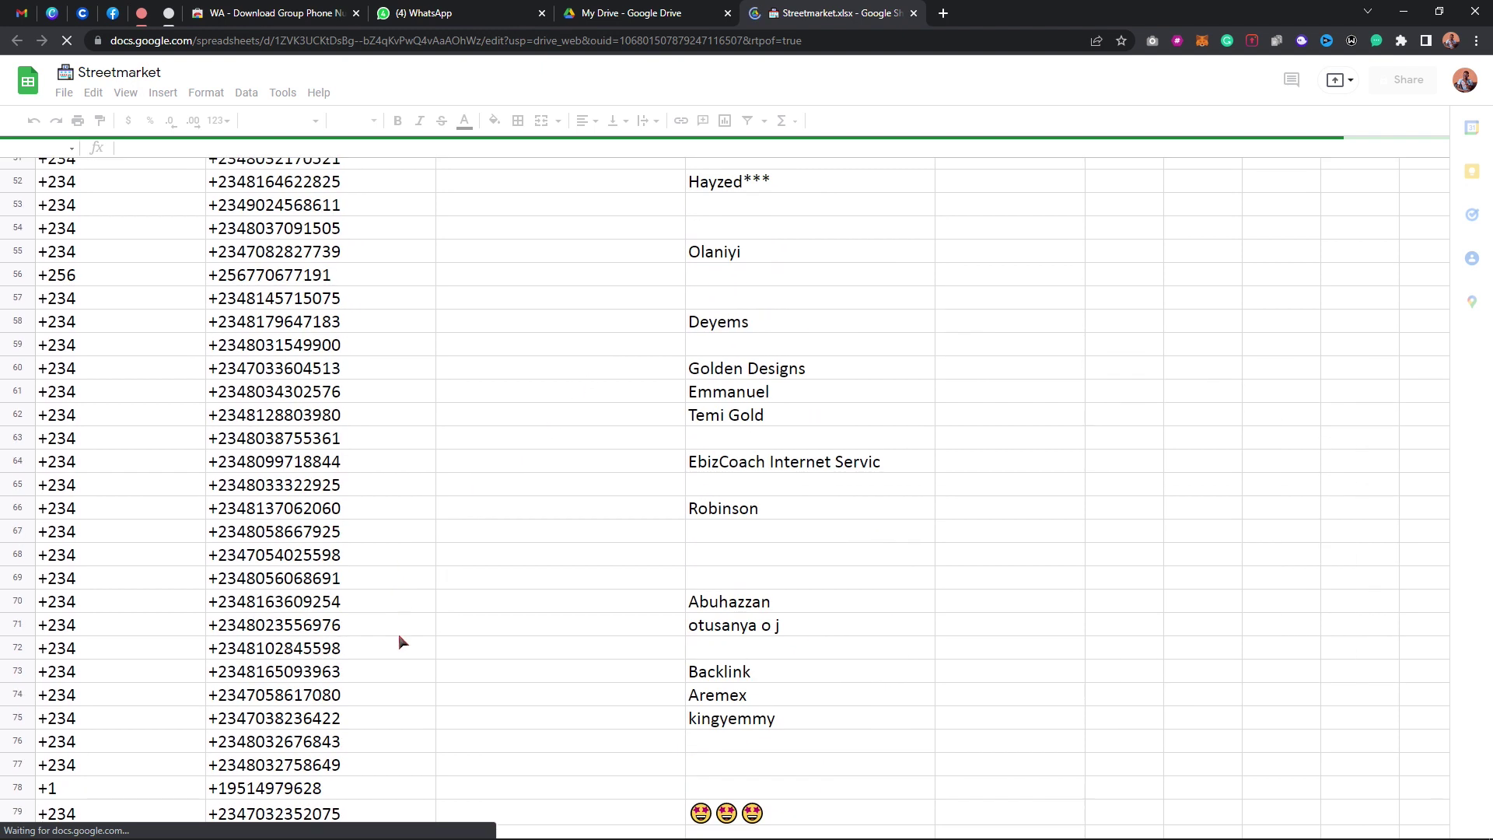
scroll(399, 640, "down", 5)
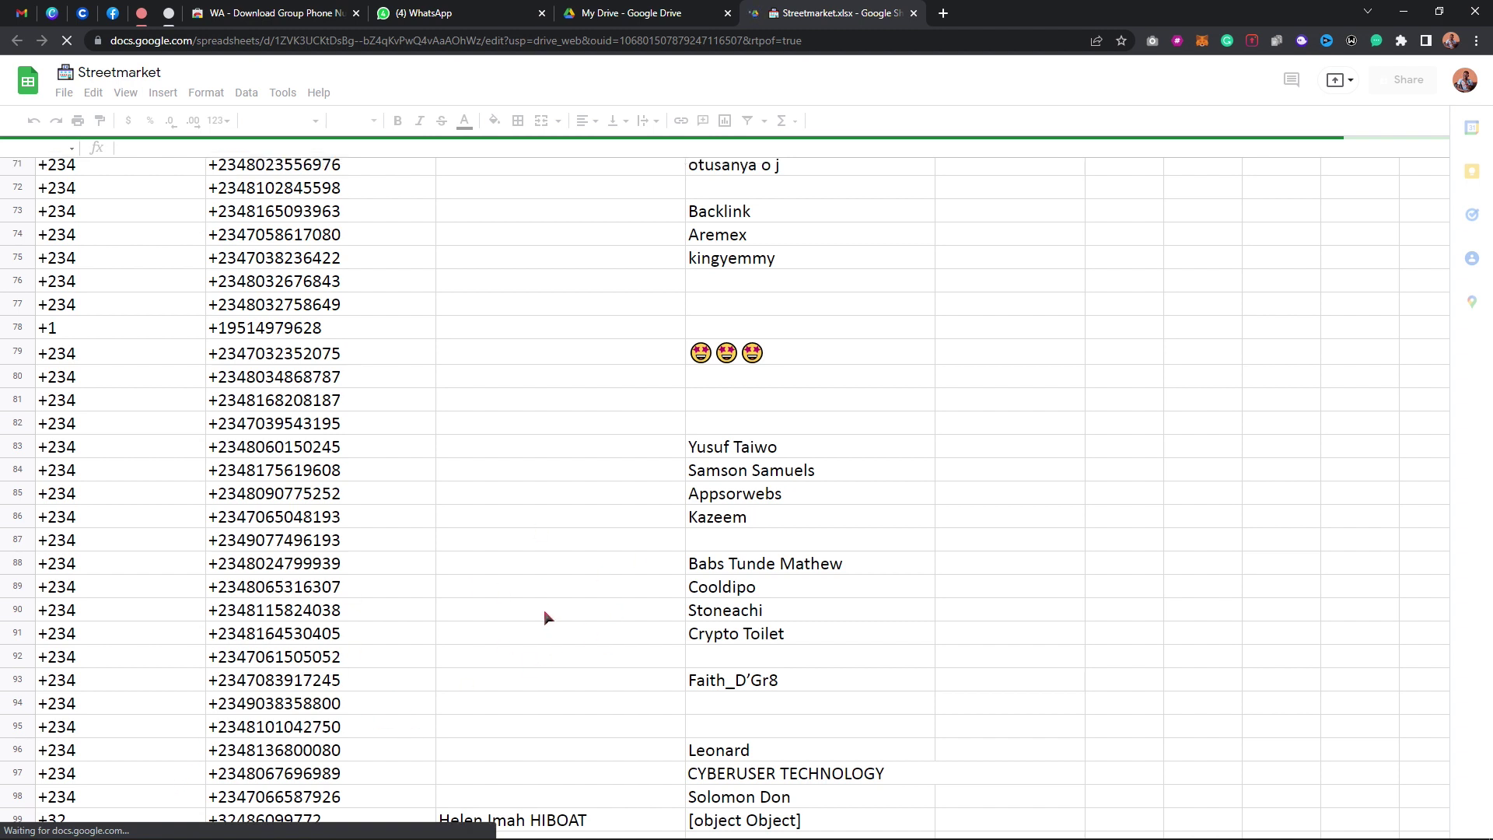
scroll(547, 620, "down", 9)
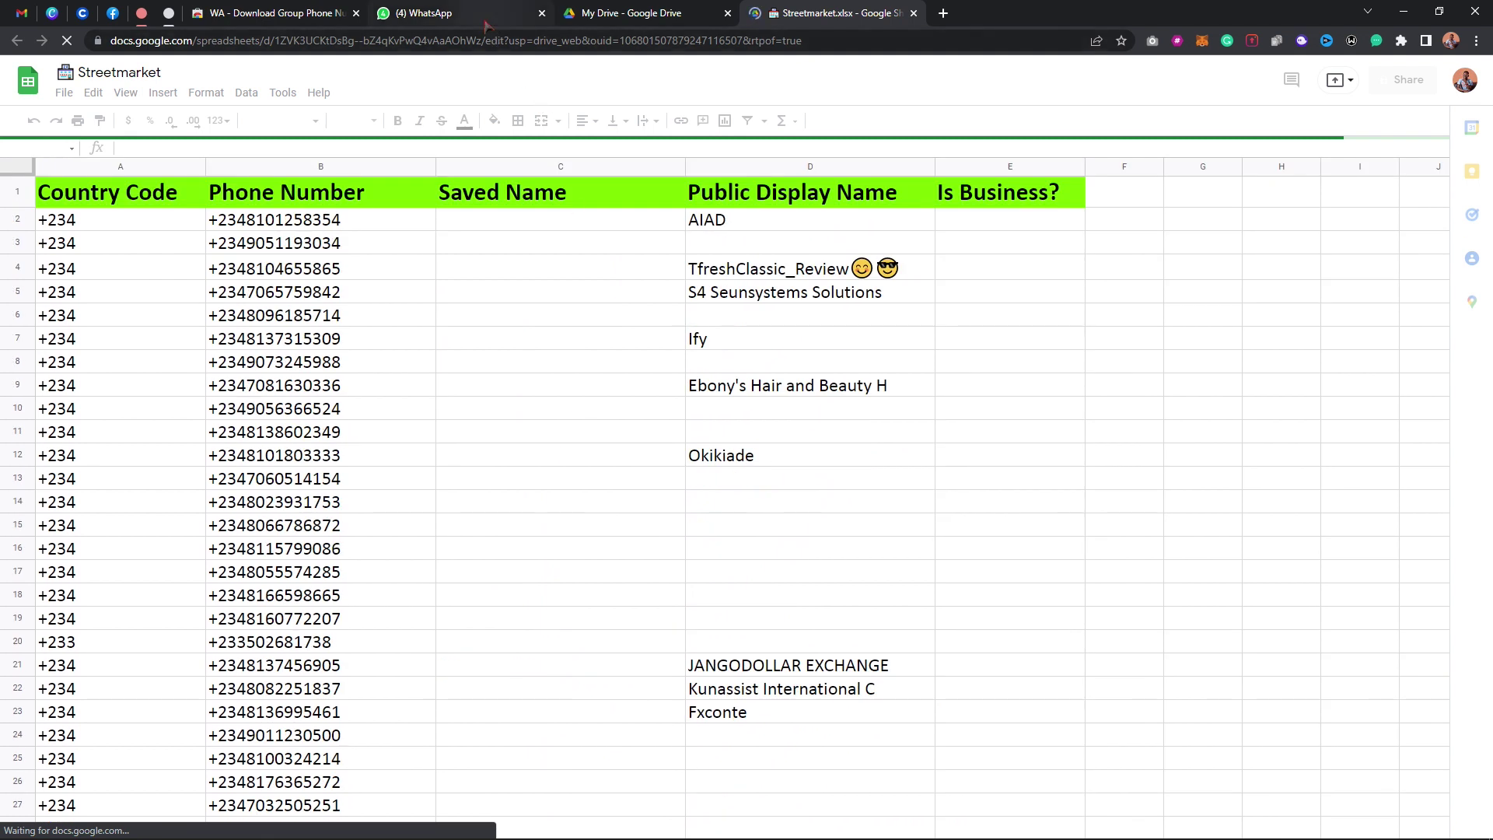
scroll(776, 379, "down", 13)
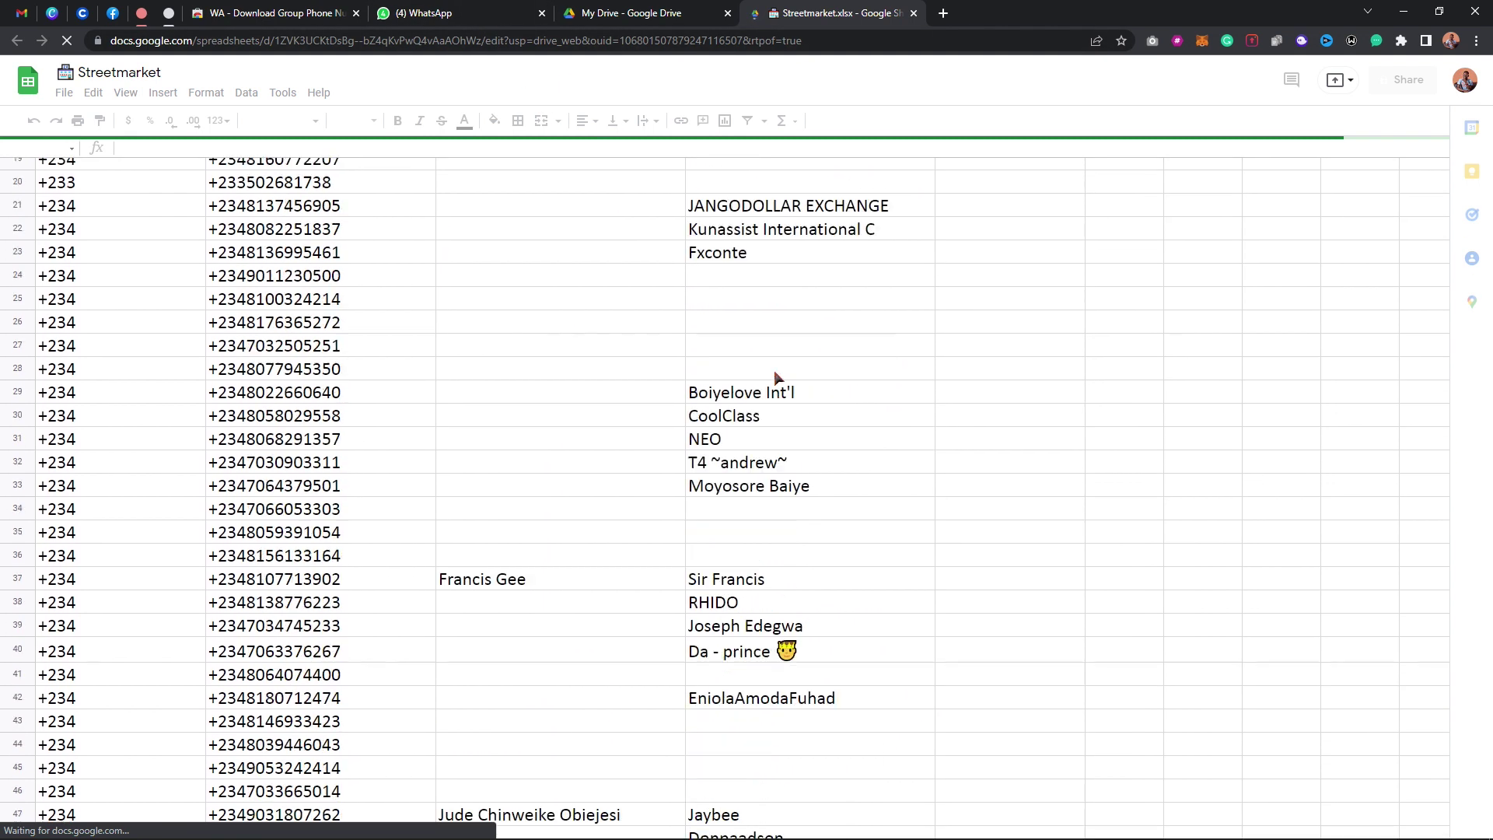
scroll(776, 379, "up", 4)
scroll(776, 379, "up", 7)
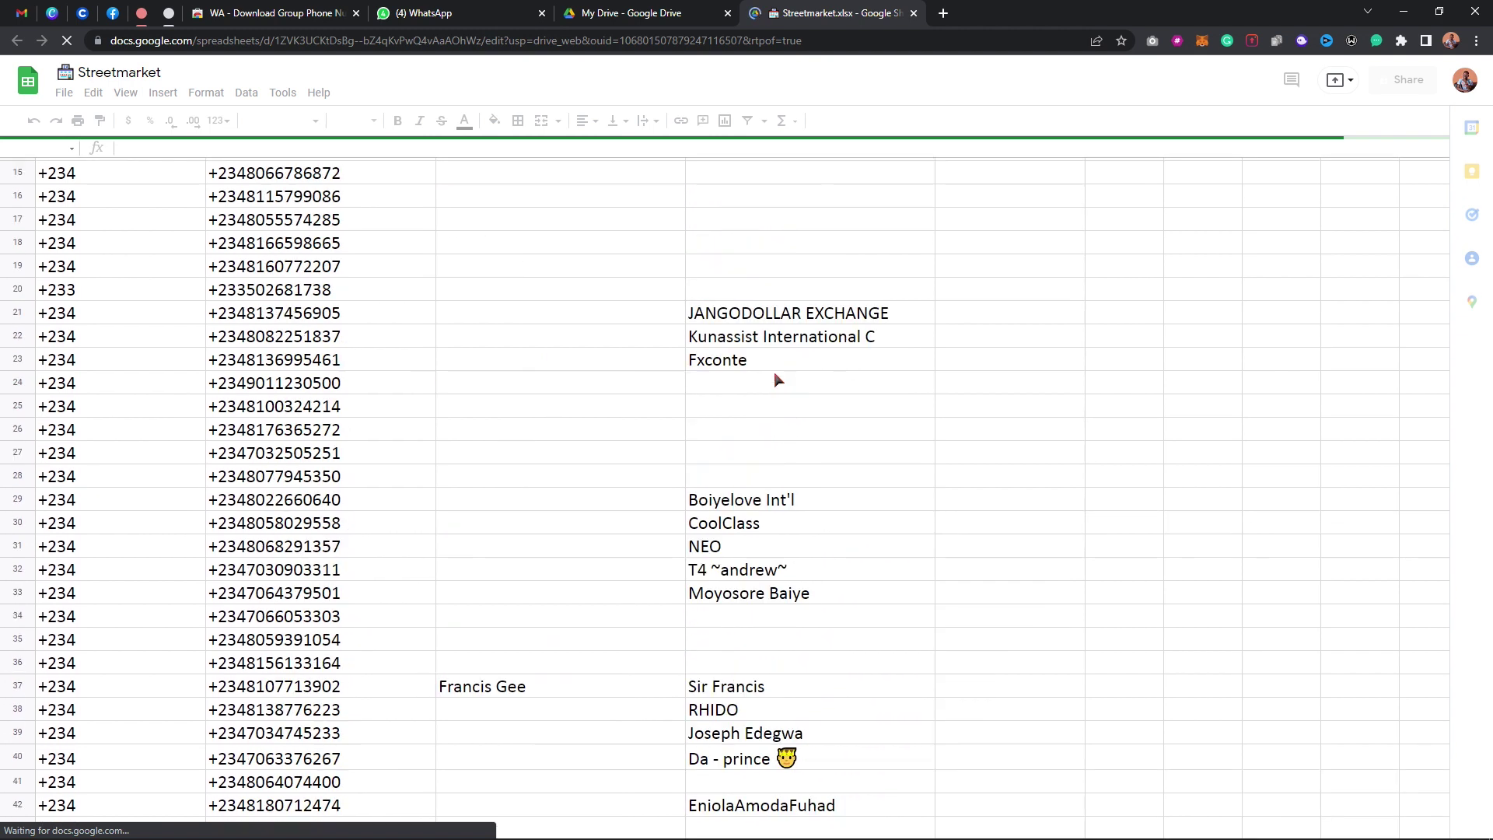
scroll(666, 469, "up", 2)
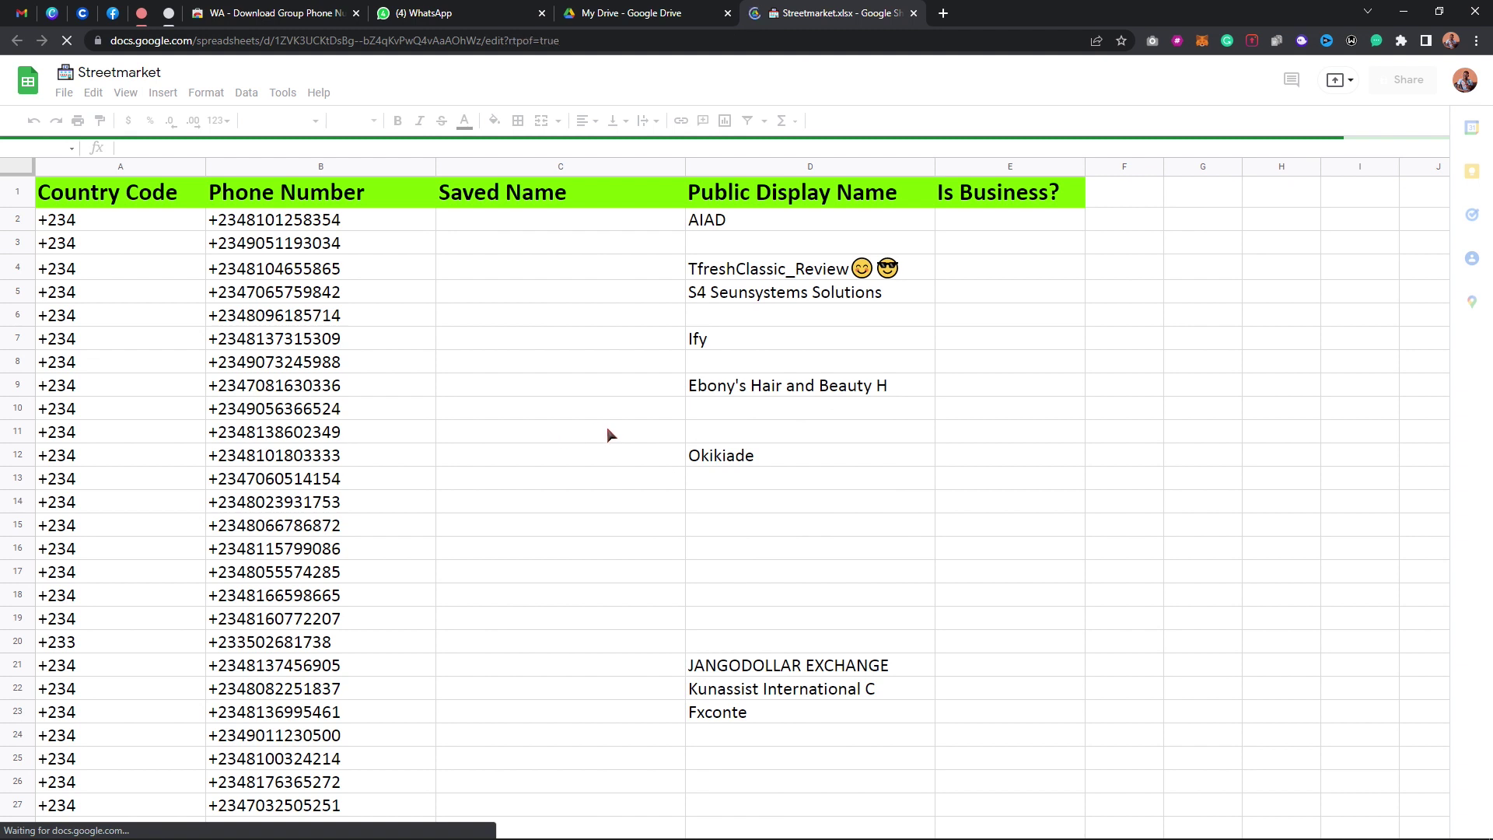
scroll(844, 441, "down", 13)
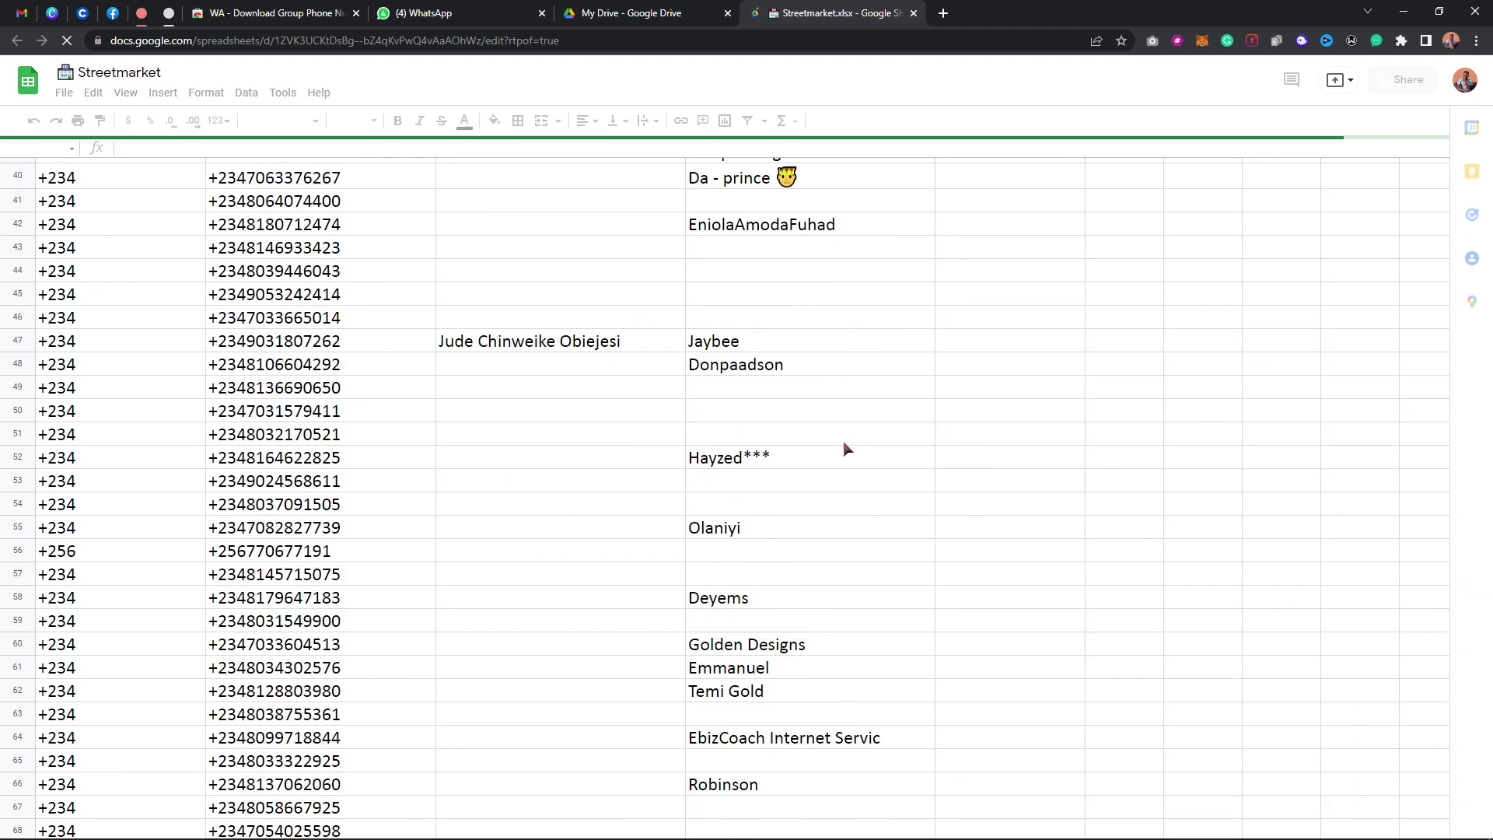
scroll(848, 449, "down", 7)
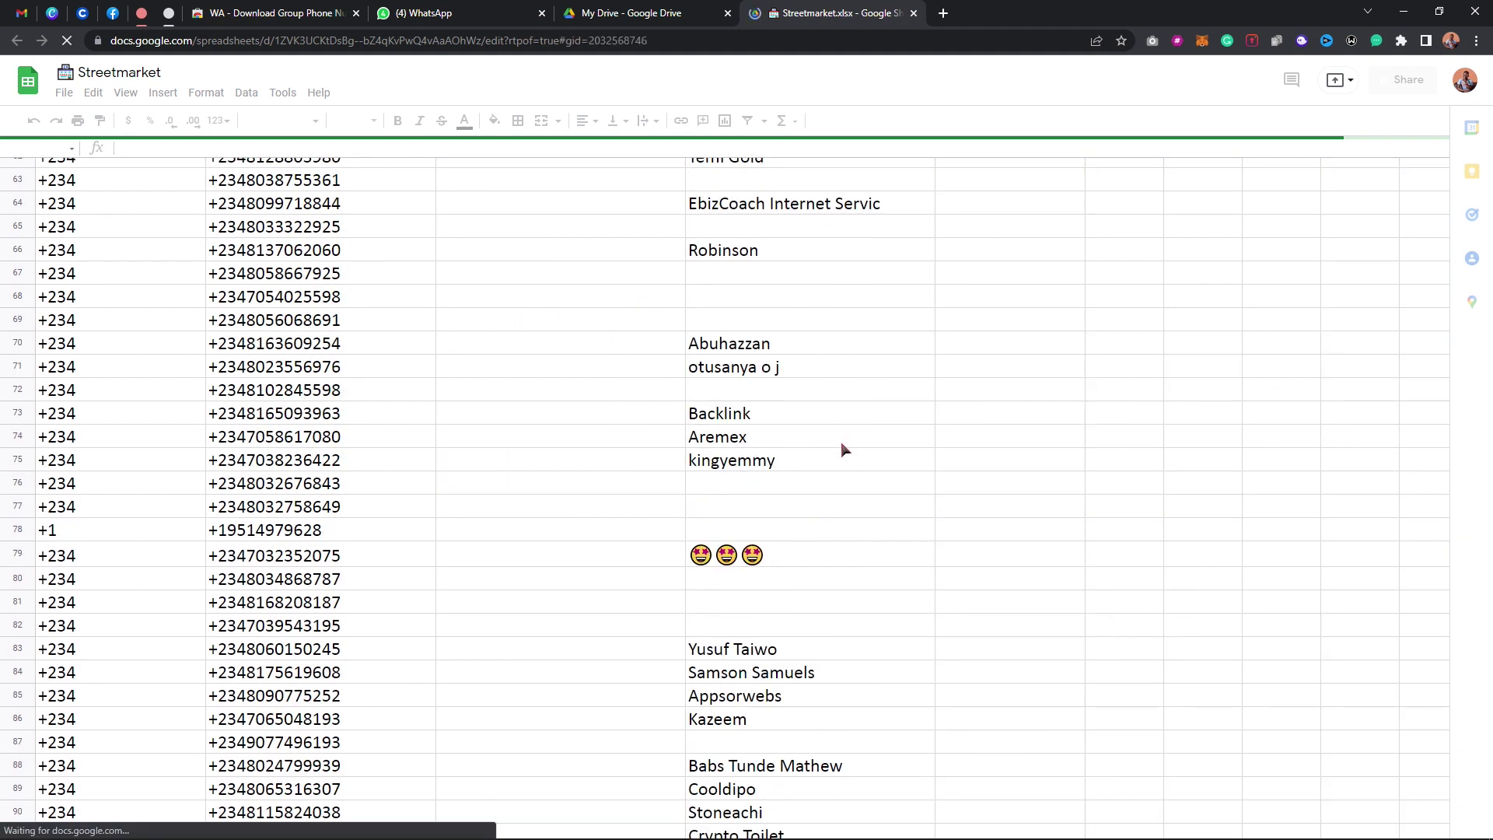